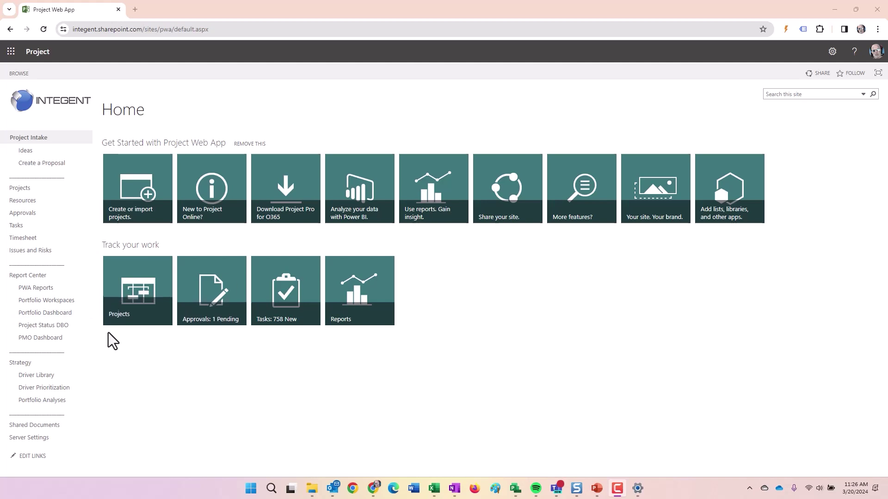
# Step: Open the Project Center from the PWA home page and select a project row
pyautogui.click(139, 296)
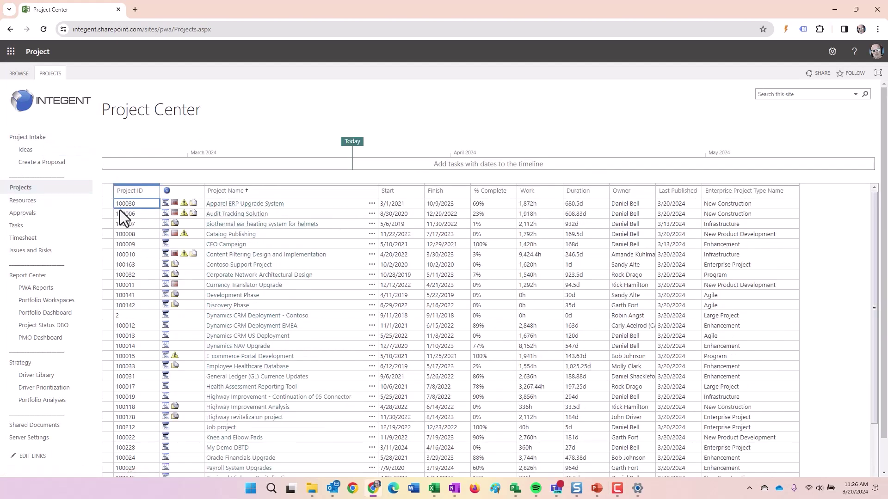
pyautogui.moveTo(106, 207)
pyautogui.mouseDown()
pyautogui.moveTo(105, 259)
pyautogui.moveTo(103, 205)
pyautogui.moveTo(112, 201)
pyautogui.mouseUp()
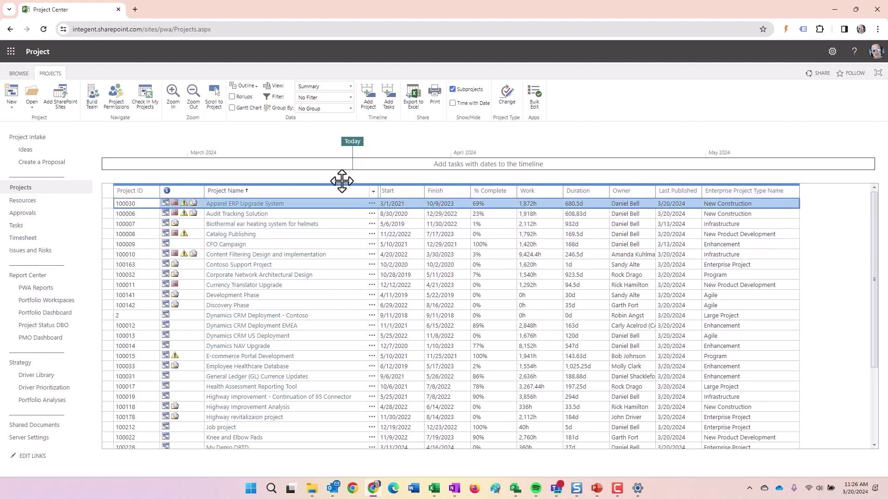
# Step: Apply the Summary by Program view and select the Asset Management, Corp Website, CRM and Highway Improvement groups
pyautogui.click(350, 86)
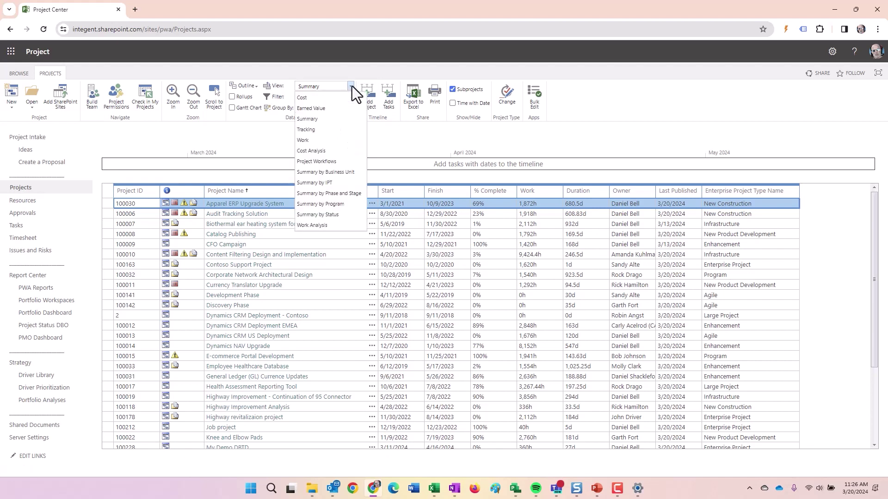
pyautogui.click(326, 201)
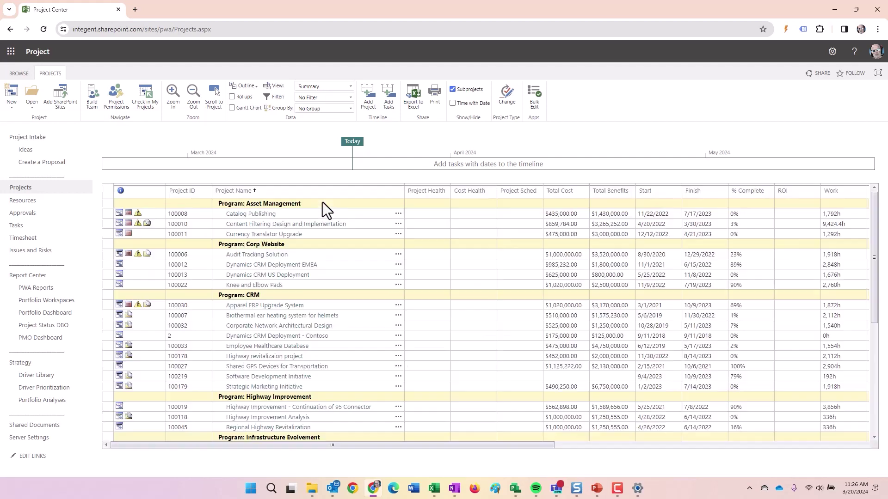
pyautogui.click(324, 203)
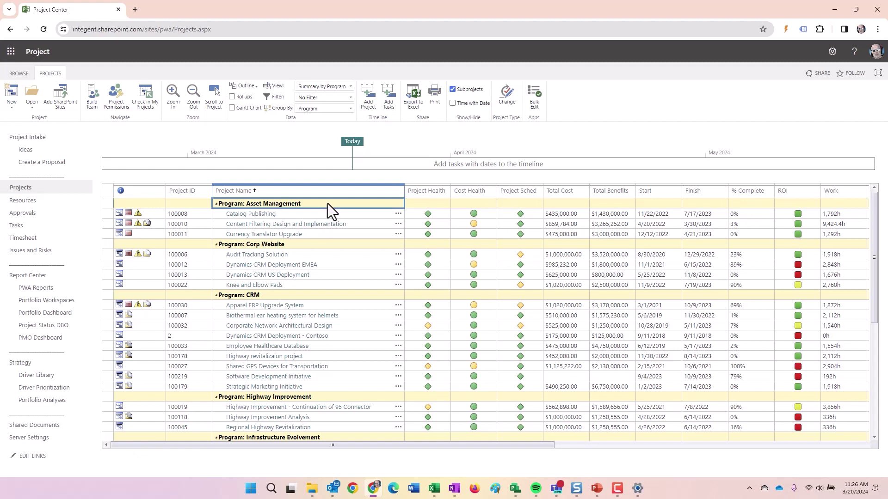
pyautogui.click(352, 244)
pyautogui.click(351, 295)
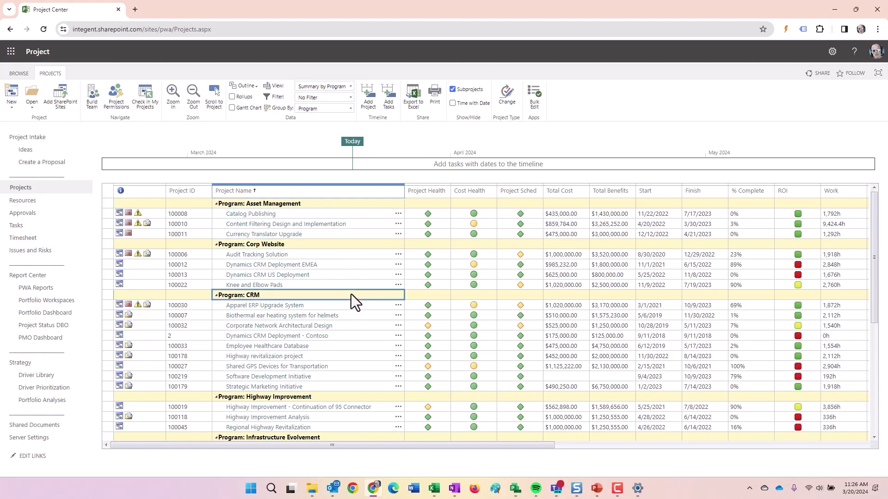
pyautogui.click(353, 397)
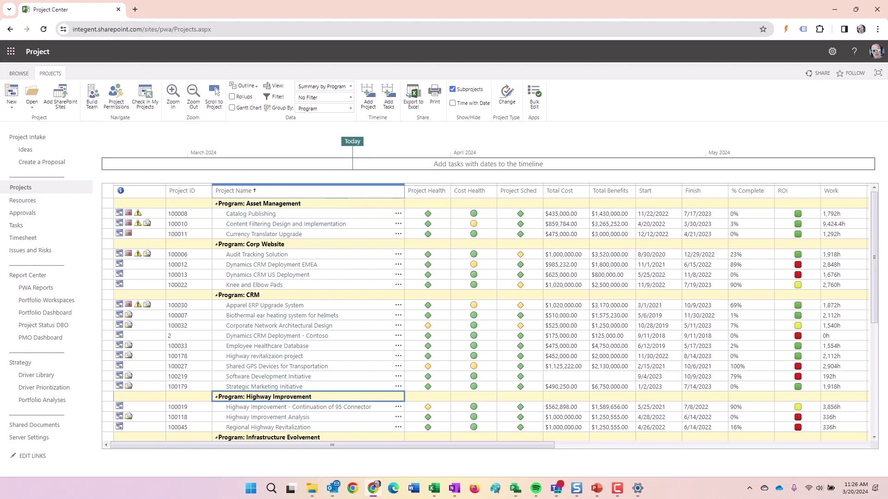
pyautogui.hotkey('shift', 'F10')
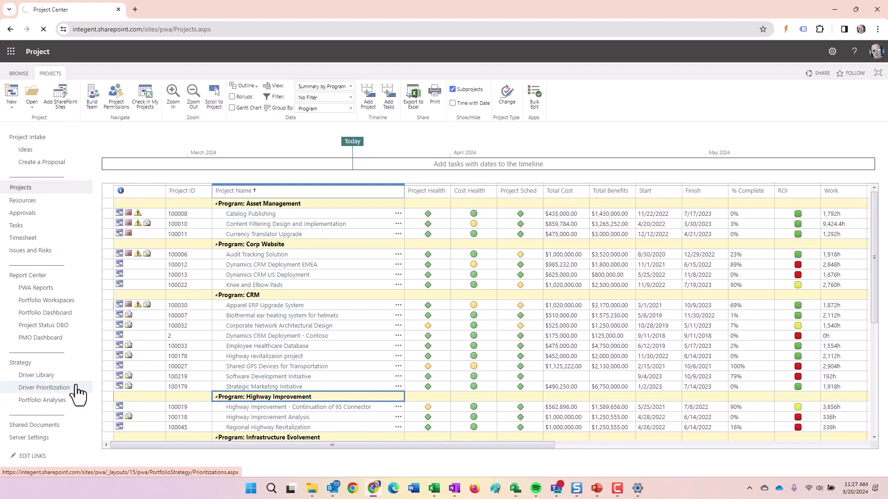
# Step: Go to Server Settings > Enterprise Custom Fields and Lookup Tables and scroll to the lookup tables
pyautogui.click(87, 376)
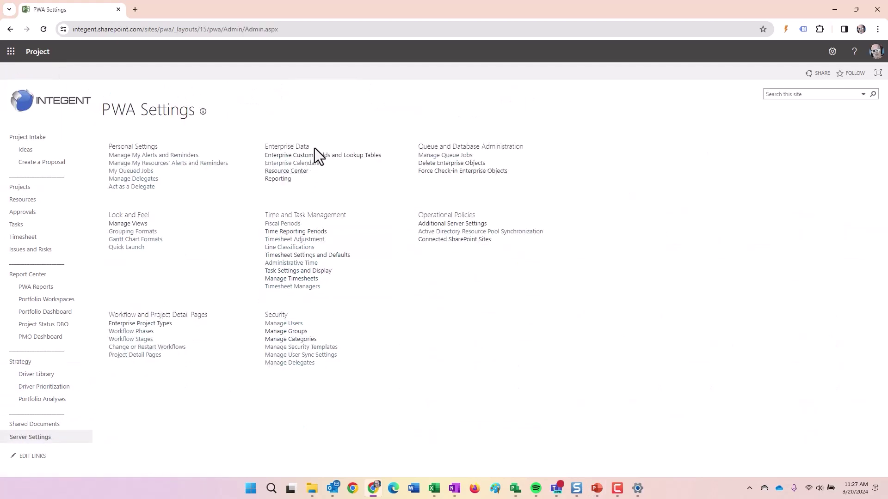
pyautogui.click(331, 155)
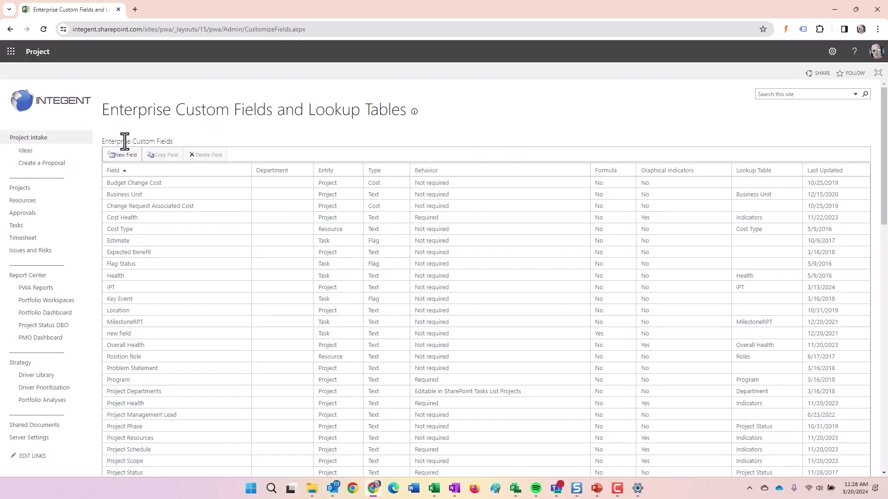
pyautogui.moveTo(132, 141); pyautogui.dragTo(166, 141)
pyautogui.scroll(-1, 151, 196)
pyautogui.scroll(-15, 151, 196)
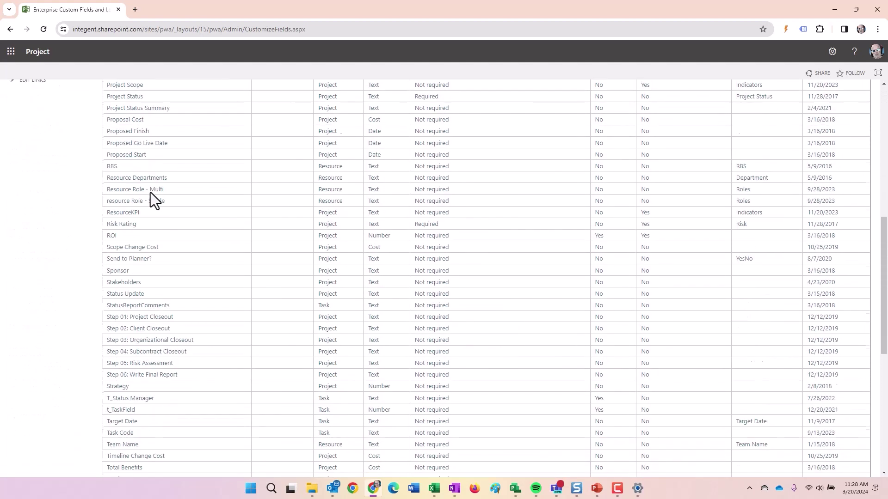
pyautogui.moveTo(104, 193); pyautogui.dragTo(136, 193)
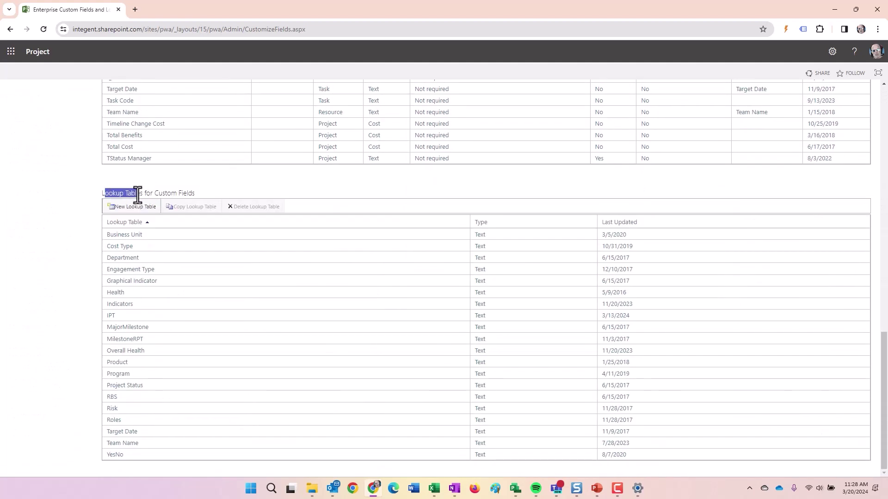
# Step: Start a new lookup table named Services
pyautogui.click(136, 207)
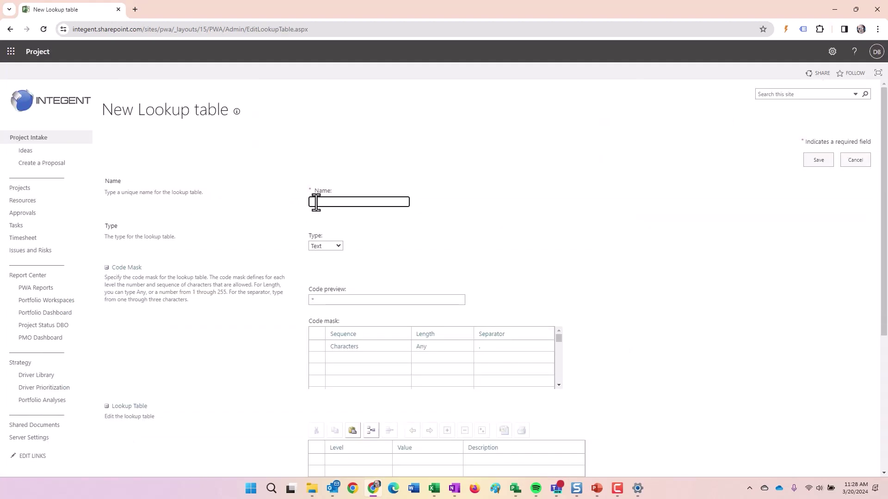
pyautogui.click(319, 203)
pyautogui.write('Services')
pyautogui.scroll(-4, 158, 268)
pyautogui.scroll(1, 320, 120)
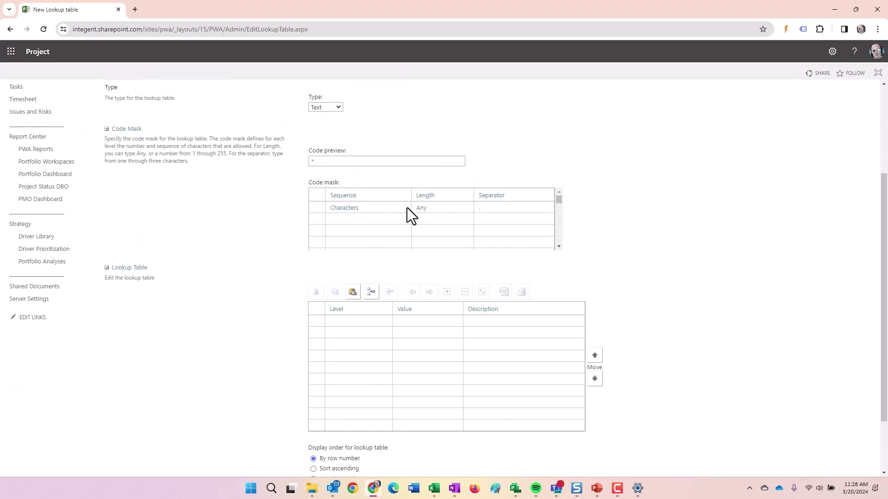
pyautogui.scroll(-2, 224, 277)
# Step: Enter Software, Telecom, Travel and Financial Services values, sort ascending, and save the table
pyautogui.click(425, 246)
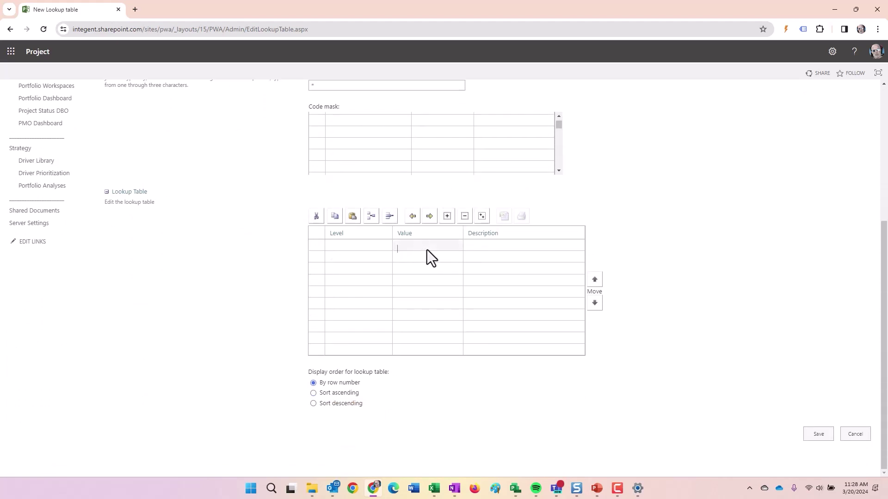
pyautogui.write('Software Serv')
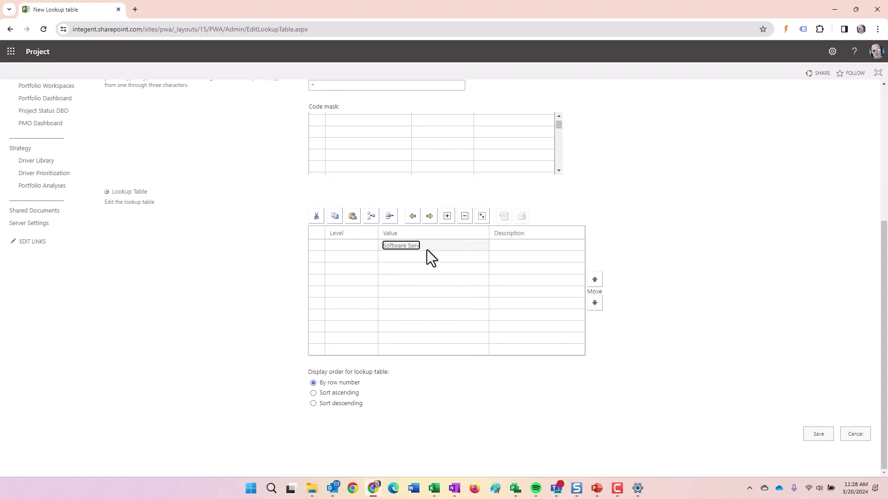
pyautogui.write('ices')
pyautogui.press('Return')
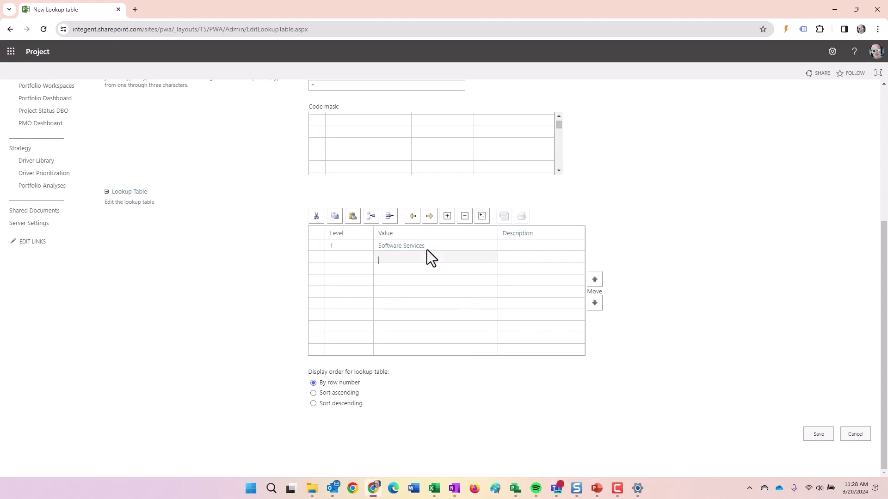
pyautogui.write('Telecom Services')
pyautogui.press('Return')
pyautogui.write('Travel S')
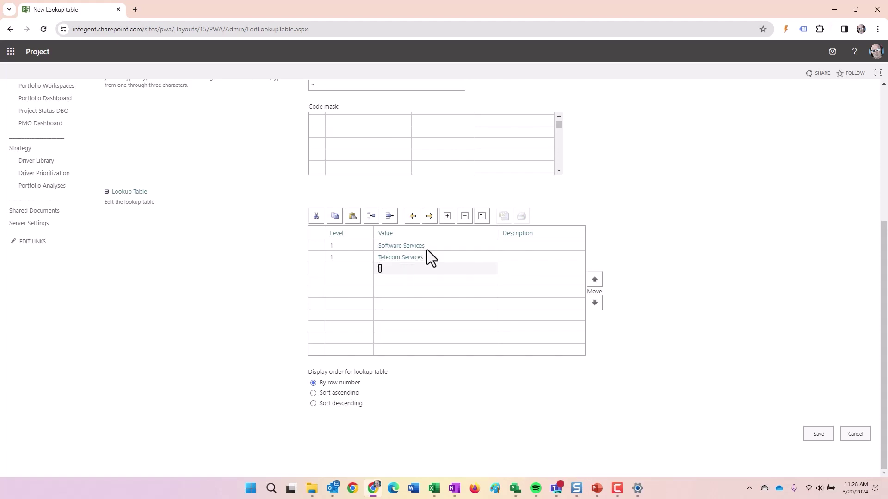
pyautogui.write('ervices')
pyautogui.press('Return')
pyautogui.write('Fiom')
pyautogui.press('BackSpace')
pyautogui.press('BackSpace')
pyautogui.press('BackSpace')
pyautogui.write('ina')
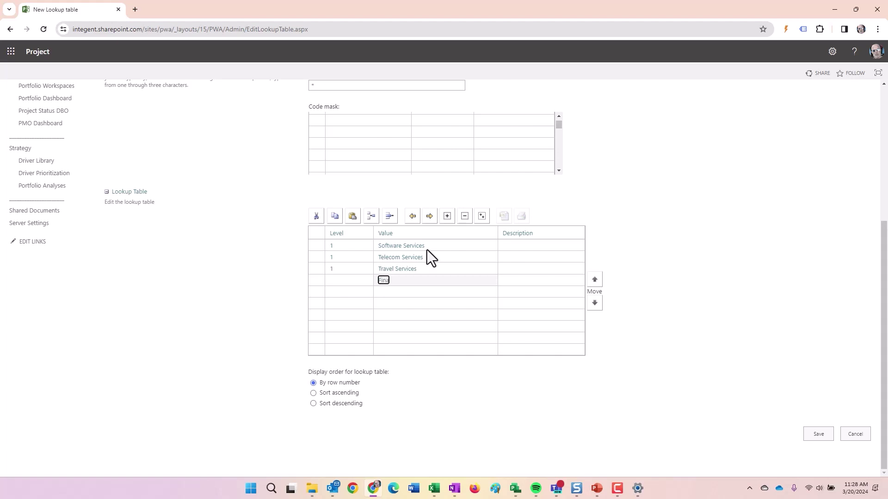
pyautogui.write('ncial Services')
pyautogui.click(428, 250)
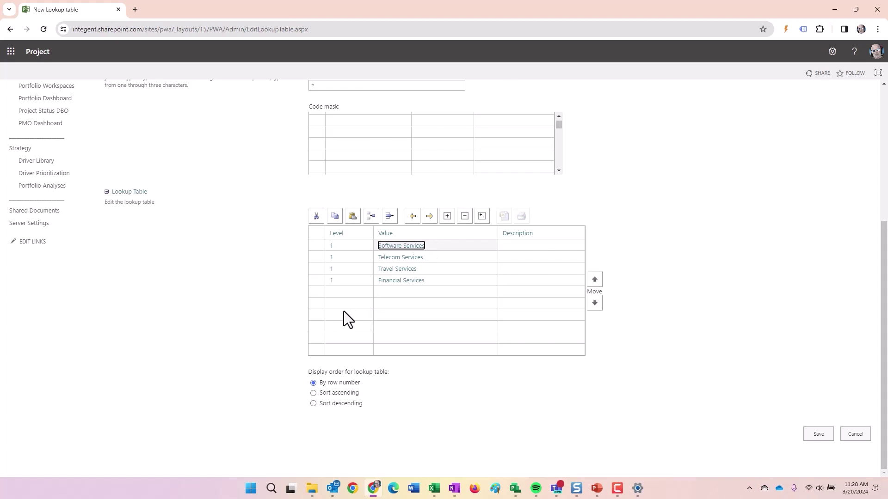
pyautogui.click(313, 393)
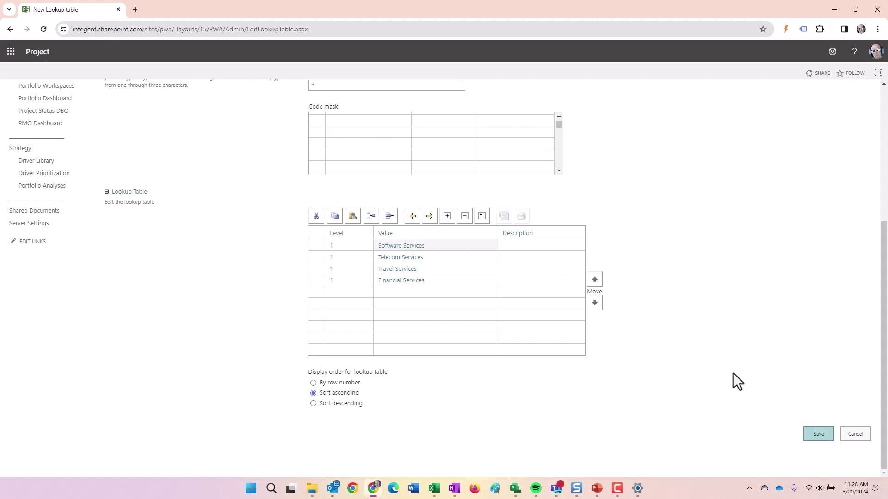
pyautogui.press('Return')
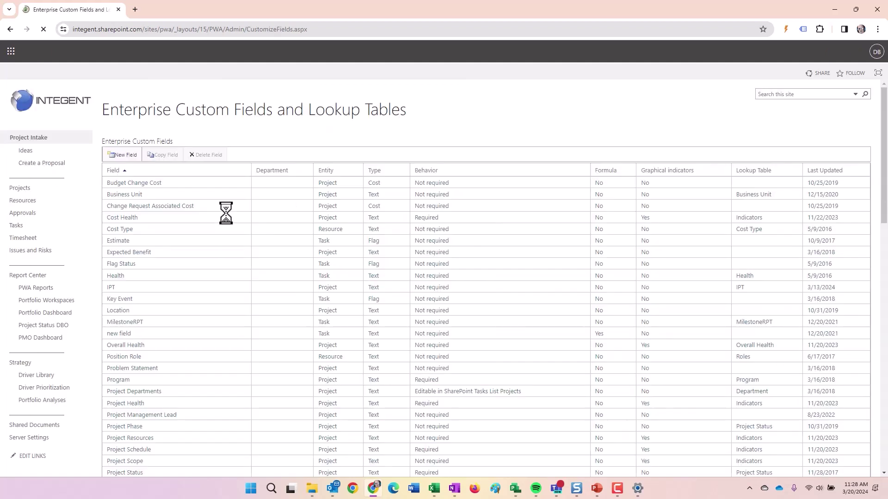
# Step: Start a new custom field named Company Services
pyautogui.moveTo(115, 141); pyautogui.dragTo(171, 139)
pyautogui.click(125, 156)
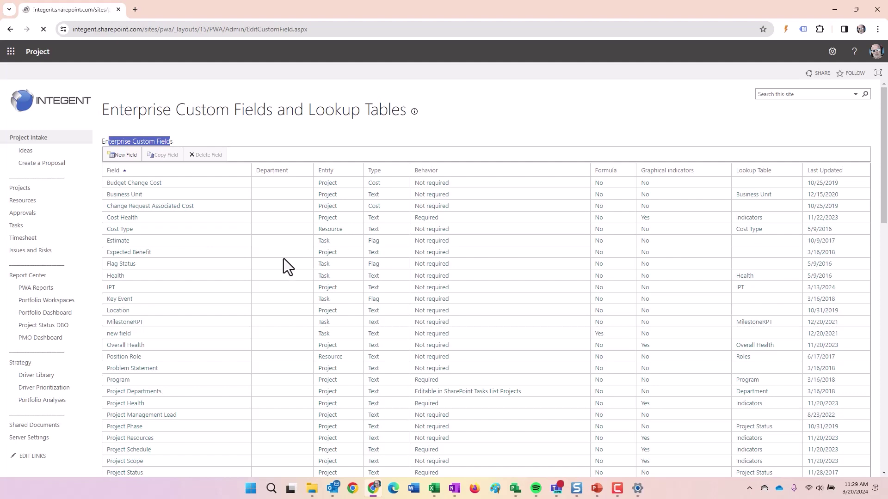
pyautogui.write('Com')
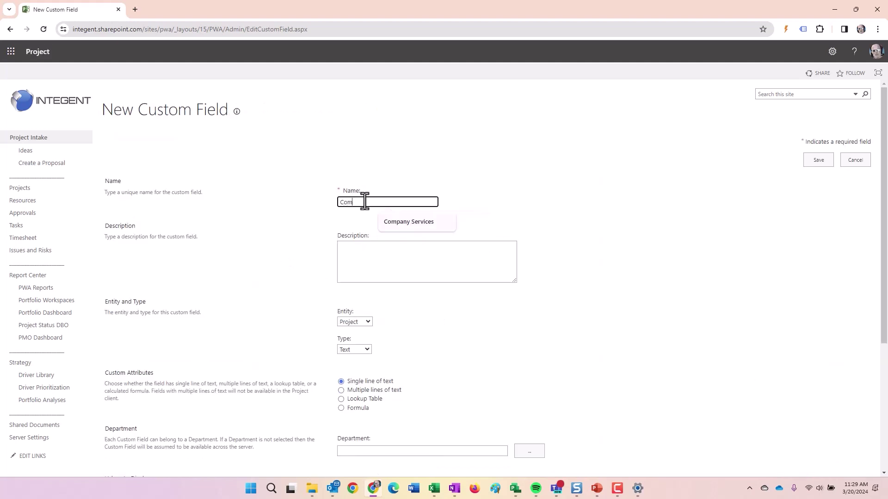
pyautogui.press('Down')
pyautogui.press('Return')
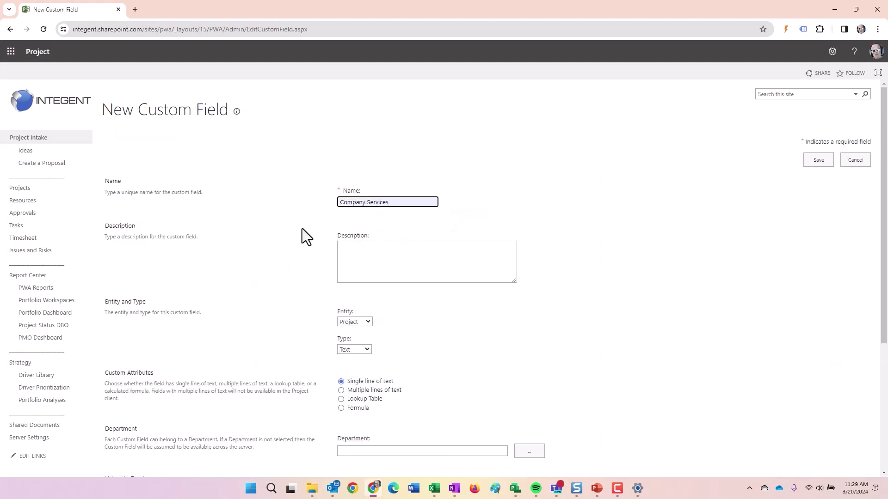
pyautogui.scroll(-2, 342, 222)
pyautogui.click(407, 163)
pyautogui.scroll(-2, 250, 231)
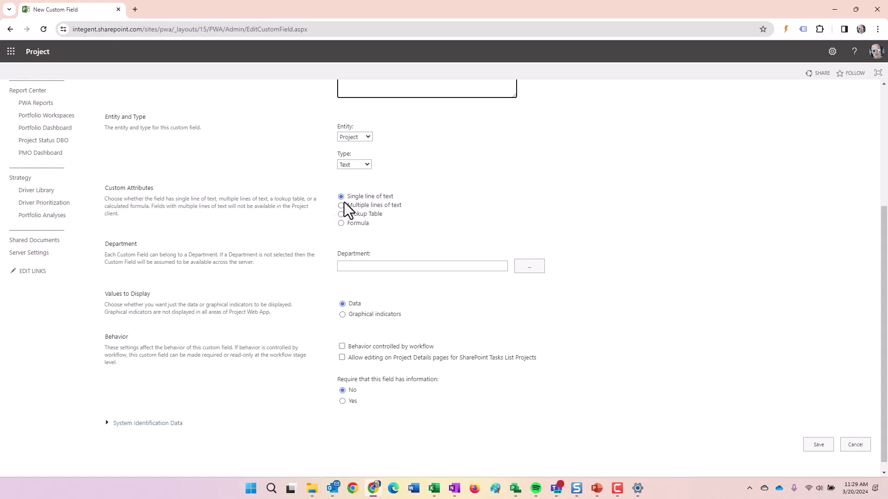
# Step: Link the field to the Services lookup table and save it
pyautogui.click(340, 215)
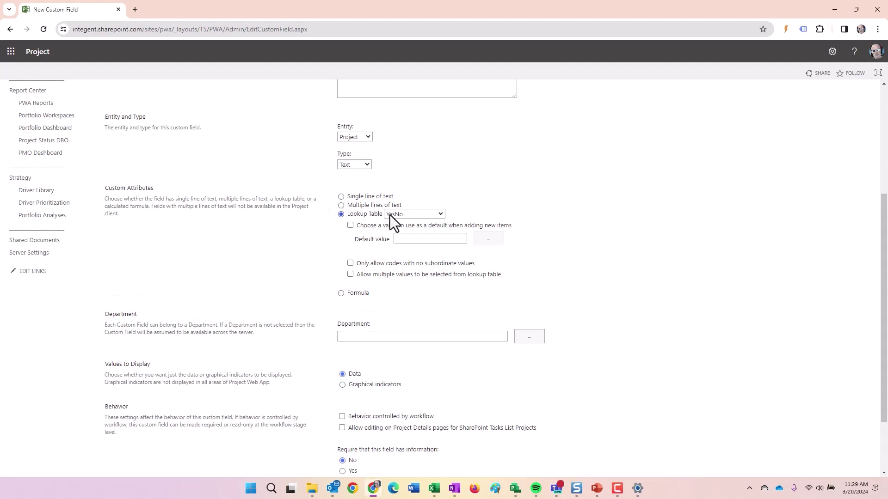
pyautogui.click(391, 215)
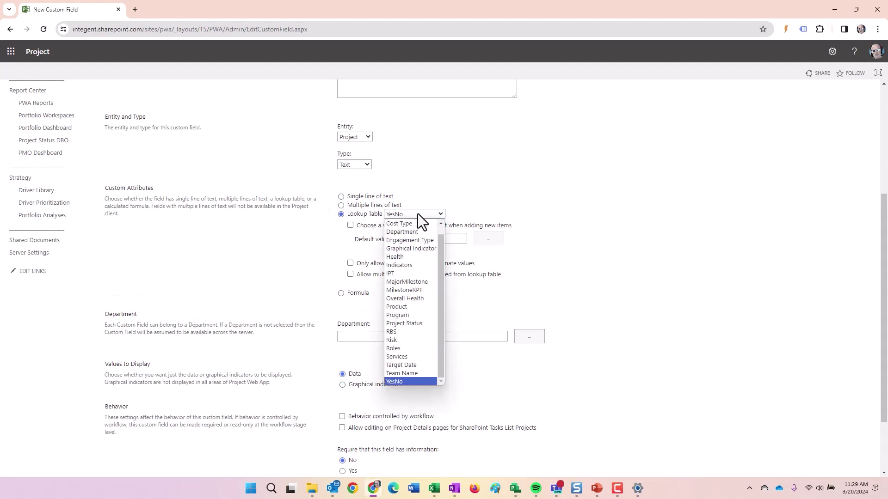
pyautogui.click(398, 358)
pyautogui.scroll(-2, 627, 244)
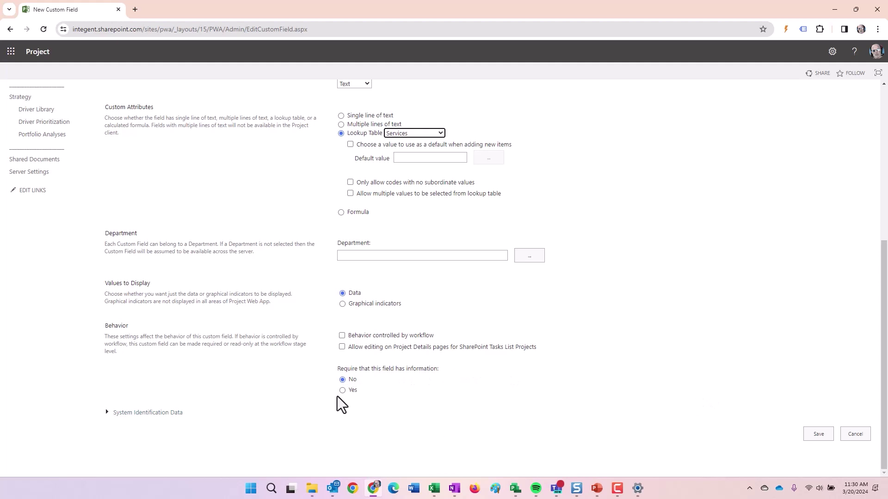
pyautogui.click(819, 434)
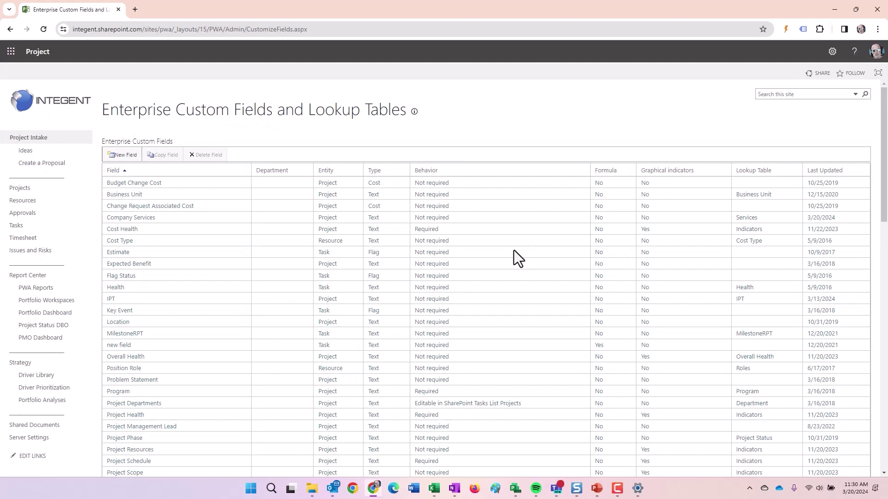
# Step: Open Server Settings > Manage Views, collapse Project views and select the Project Center Summary view
pyautogui.scroll(-4, 232, 323)
pyautogui.scroll(-1, 209, 321)
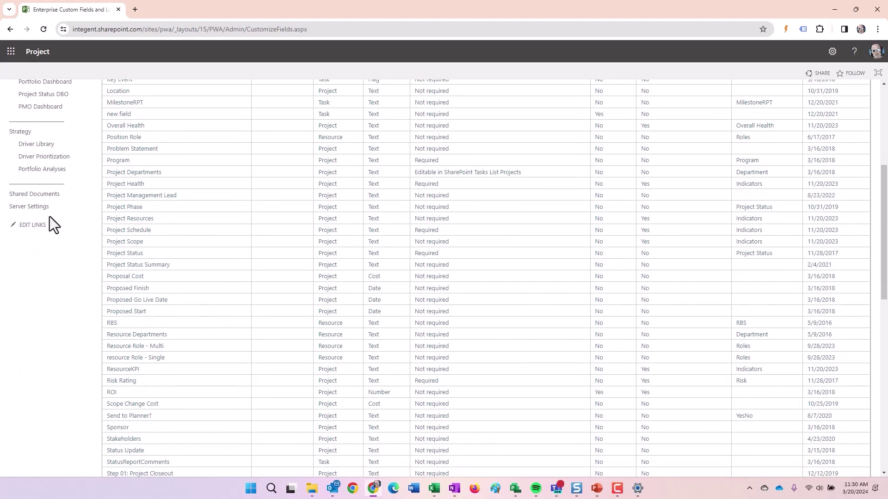
pyautogui.click(37, 207)
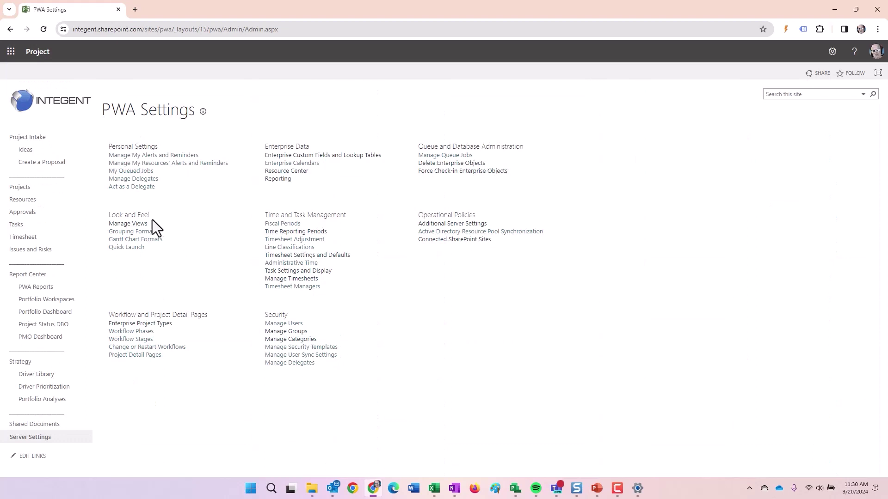
pyautogui.click(125, 224)
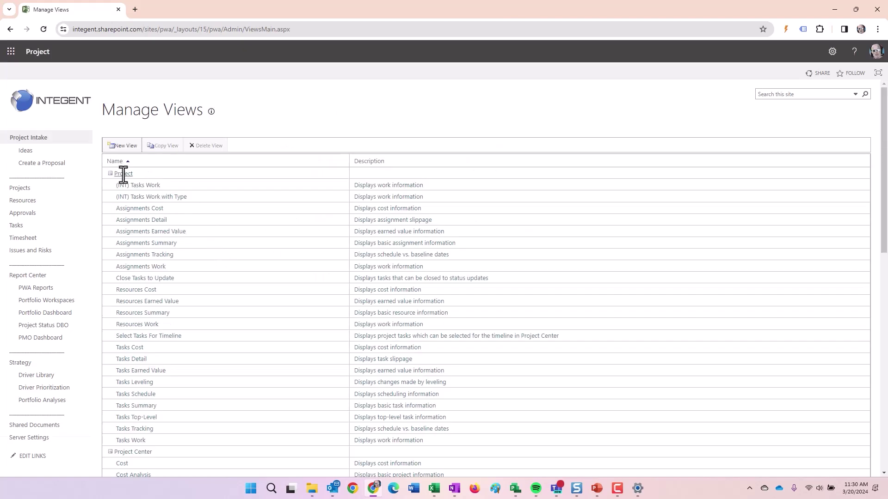
pyautogui.click(110, 175)
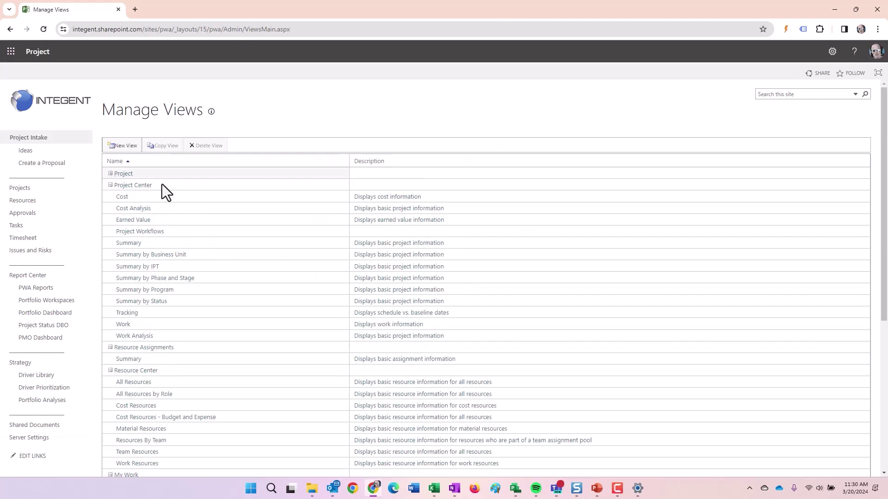
pyautogui.click(171, 245)
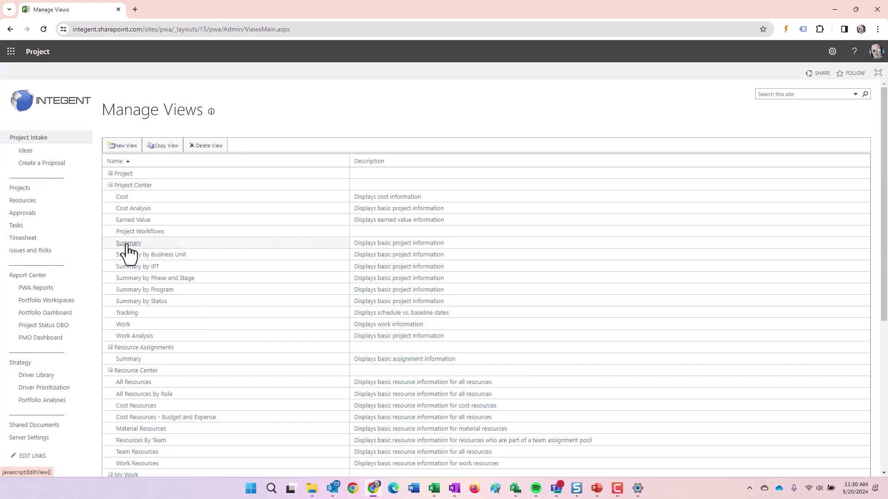
# Step: Copy the Summary view and name the copy 'Summary By Services'
pyautogui.click(160, 147)
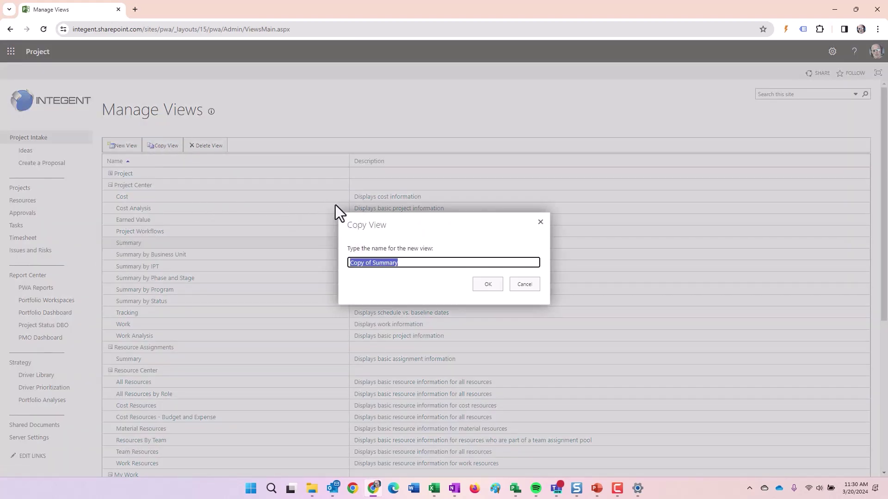
pyautogui.click(375, 264)
pyautogui.hotkey('shift', 'Home')
pyautogui.press('BackSpace')
pyautogui.press('End')
pyautogui.write('By S')
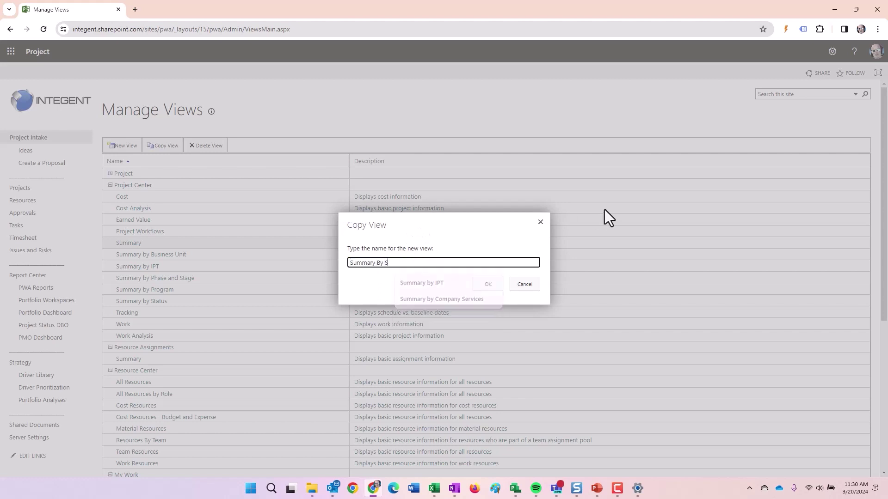
pyautogui.write('ervices')
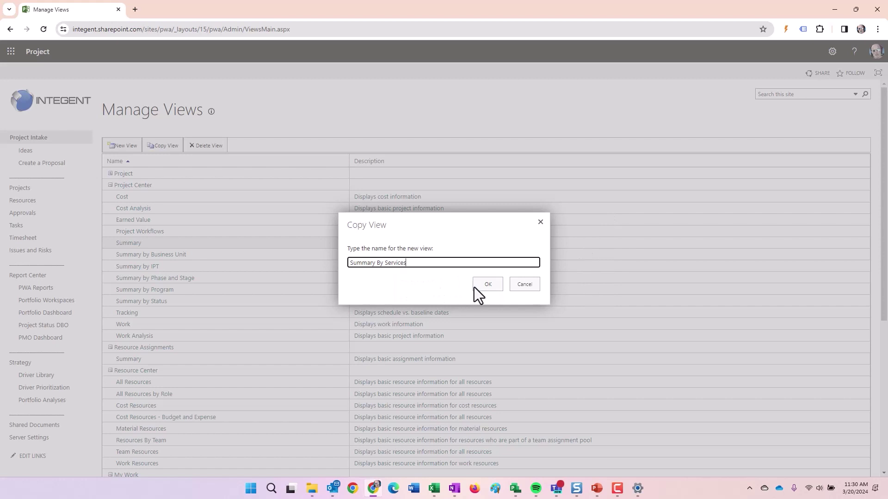
pyautogui.click(480, 283)
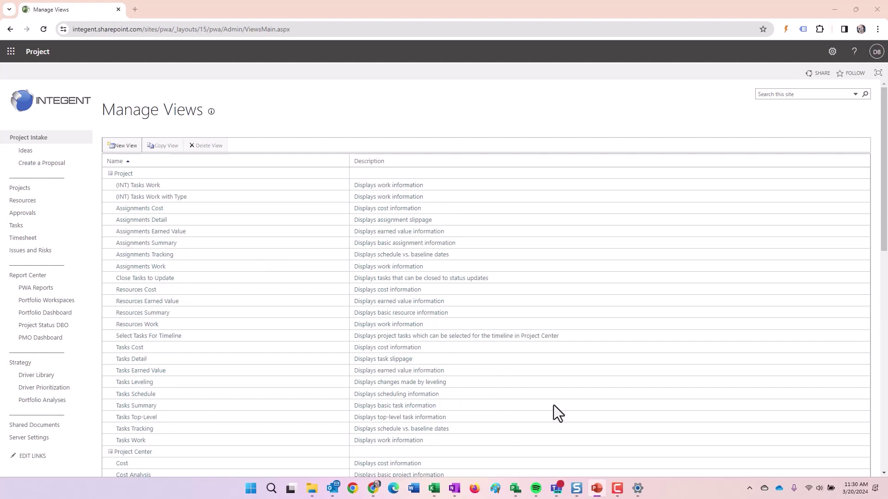
pyautogui.scroll(-1, 260, 270)
# Step: Open Summary By Services for editing and add Project Health to the displayed fields
pyautogui.scroll(-5, 260, 270)
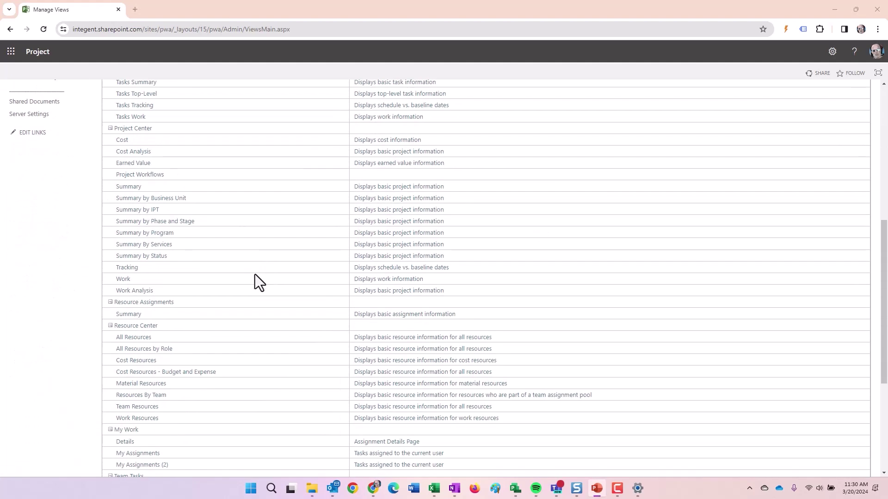
pyautogui.click(146, 246)
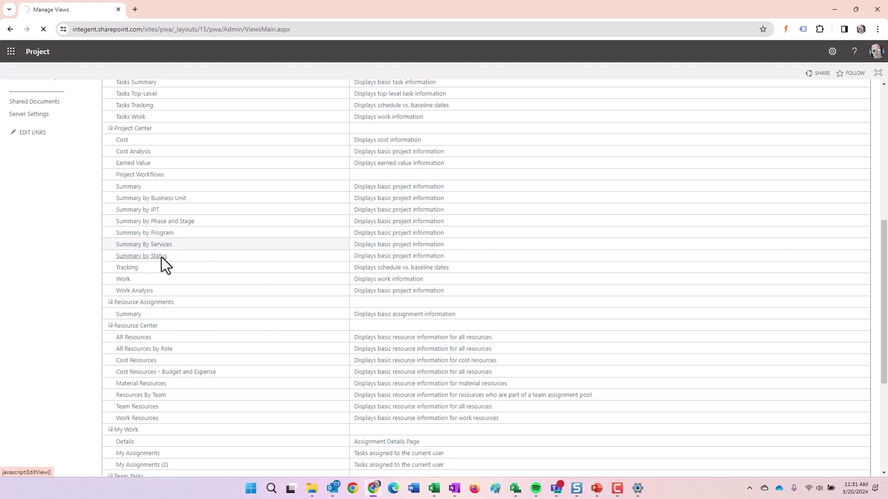
pyautogui.click(362, 297)
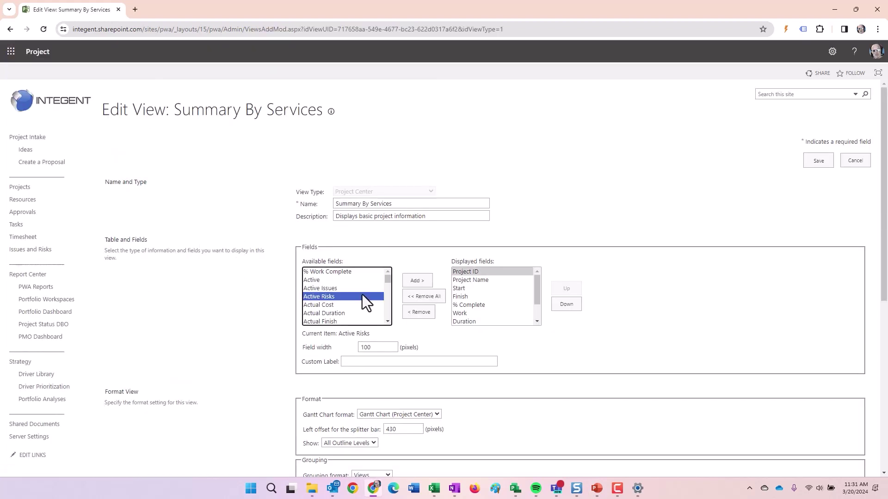
pyautogui.press('p')
pyautogui.press('r')
pyautogui.press('o')
pyautogui.press('j')
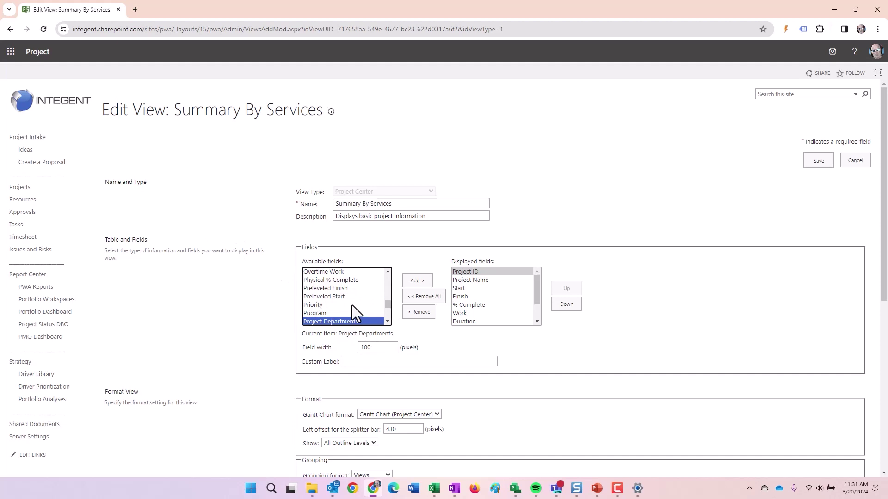
pyautogui.scroll(-2, 387, 321)
pyautogui.click(357, 293)
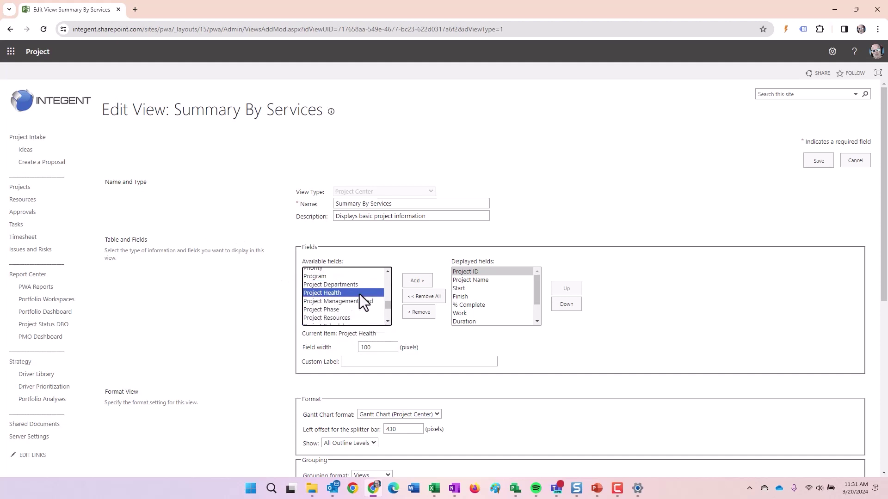
pyautogui.click(414, 281)
# Step: Add Risk Rating and ROI to the displayed fields
pyautogui.click(357, 277)
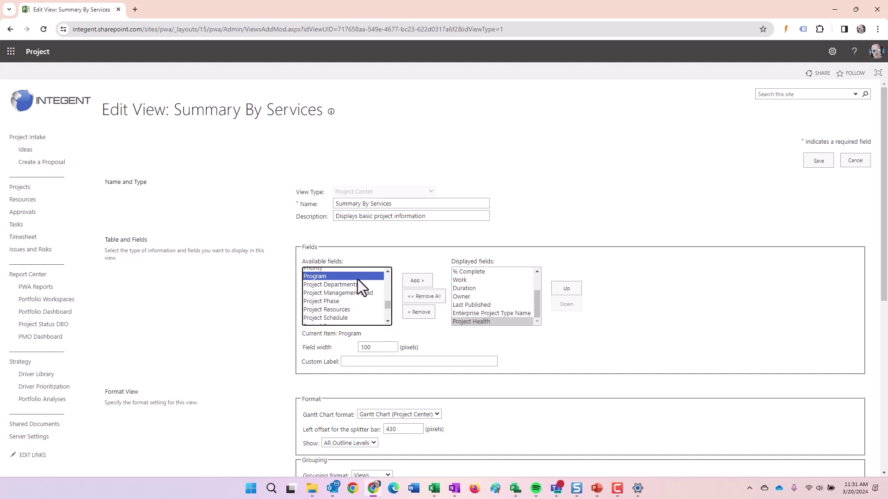
pyautogui.press('r')
pyautogui.press('i')
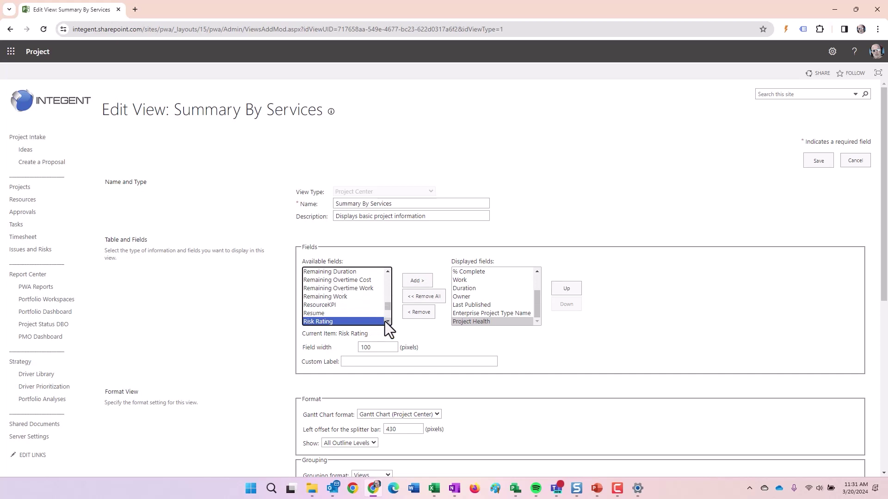
pyautogui.scroll(-2, 387, 321)
pyautogui.keyDown('ctrl'); pyautogui.click(351, 292); pyautogui.keyUp('ctrl')
pyautogui.click(418, 280)
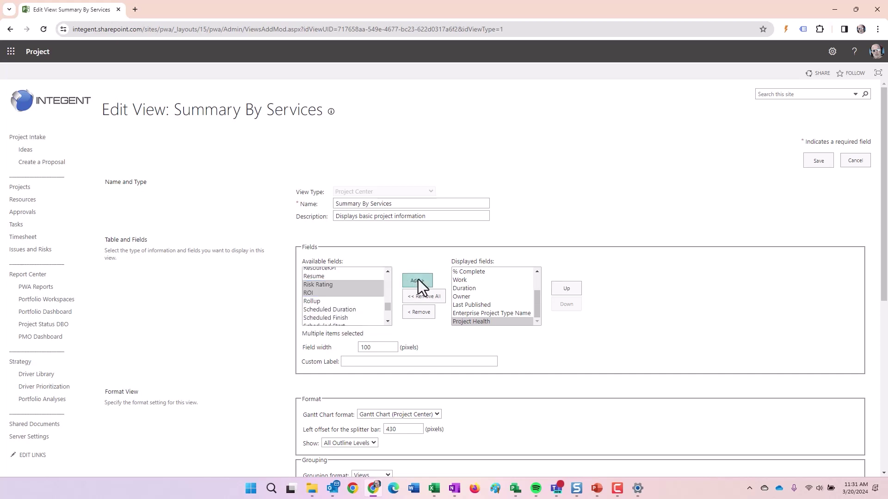
# Step: Add Total Benefits and Total Cost to the displayed fields
pyautogui.click(335, 306)
pyautogui.press('t')
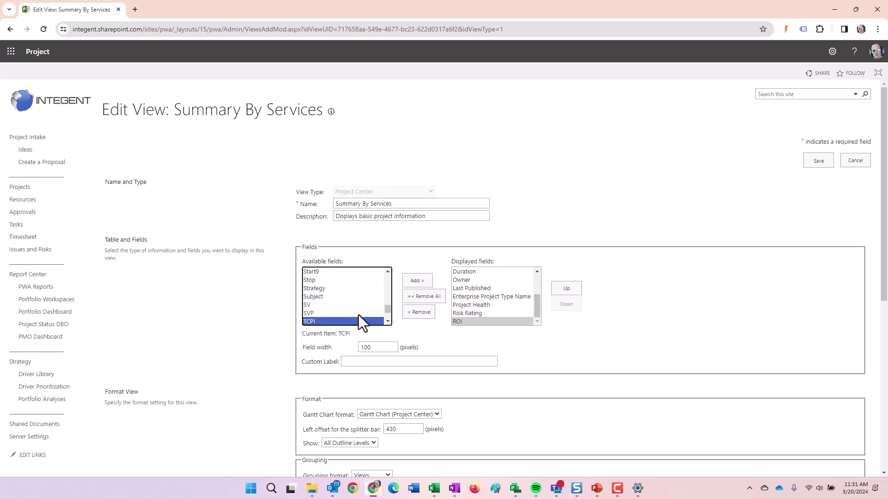
pyautogui.moveTo(388, 322); pyautogui.dragTo(386, 321)
pyautogui.click(352, 300)
pyautogui.keyDown('shift'); pyautogui.click(359, 307); pyautogui.keyUp('shift')
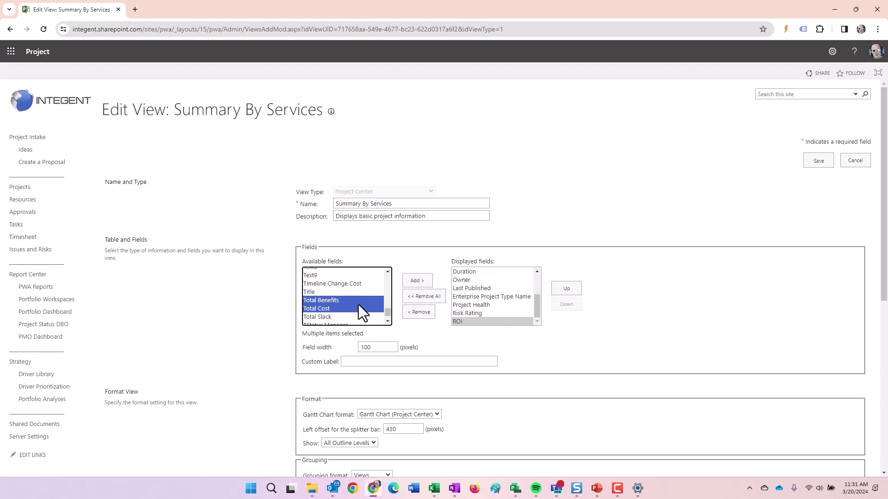
pyautogui.click(412, 281)
# Step: Move Project Health up to sit right after Project Name
pyautogui.click(506, 288)
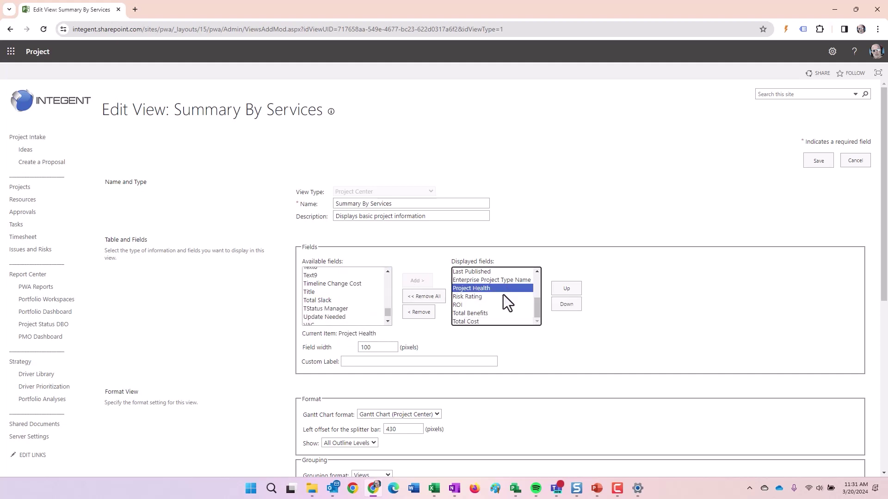
pyautogui.click(568, 287)
pyautogui.click(569, 287)
pyautogui.click(569, 287)
pyautogui.click(569, 286)
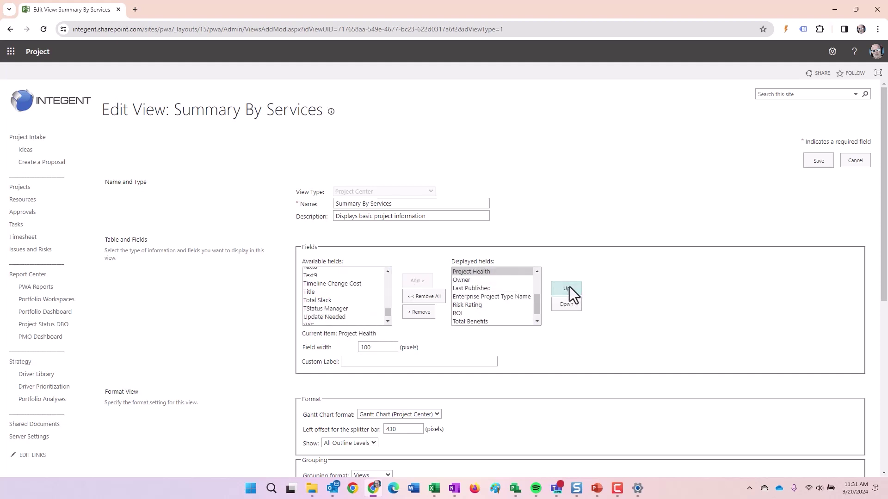
pyautogui.click(570, 287)
pyautogui.click(570, 287)
pyautogui.click(569, 287)
pyautogui.click(570, 287)
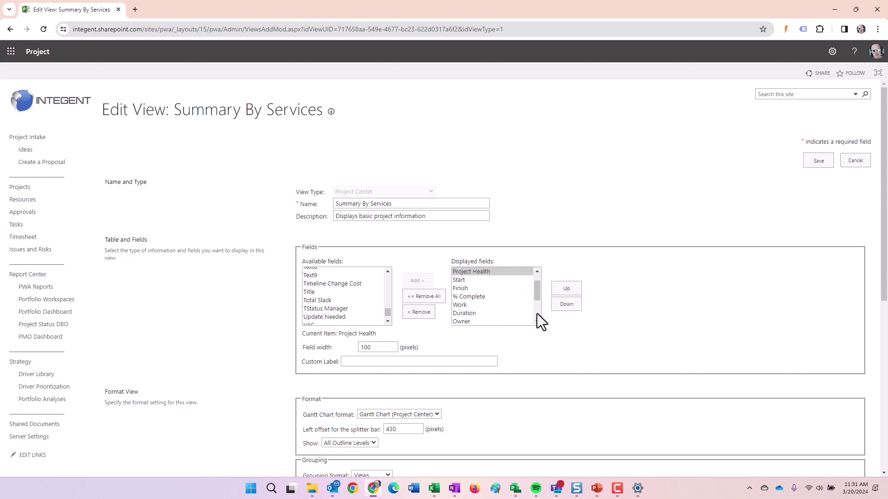
pyautogui.click(536, 314)
# Step: Move Risk Rating and ROI up to follow Project Health
pyautogui.click(488, 296)
pyautogui.click(571, 290)
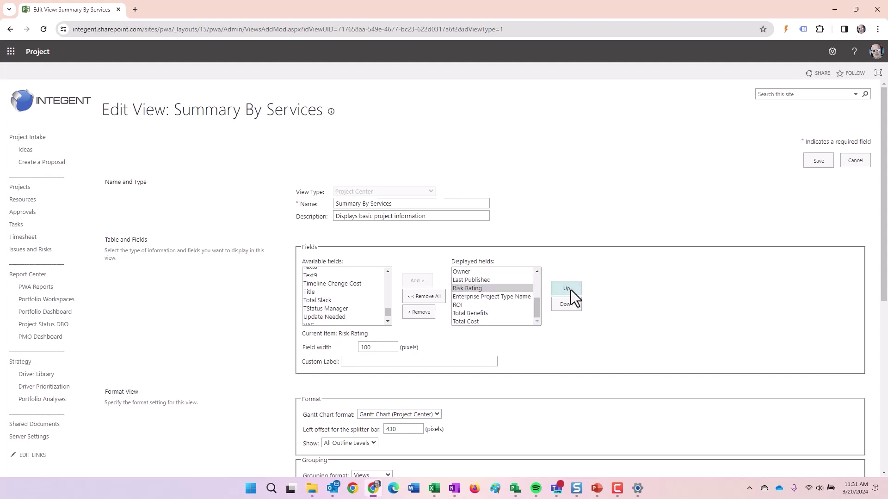
pyautogui.click(571, 290)
pyautogui.click(571, 290)
pyautogui.click(571, 290)
pyautogui.click(571, 290)
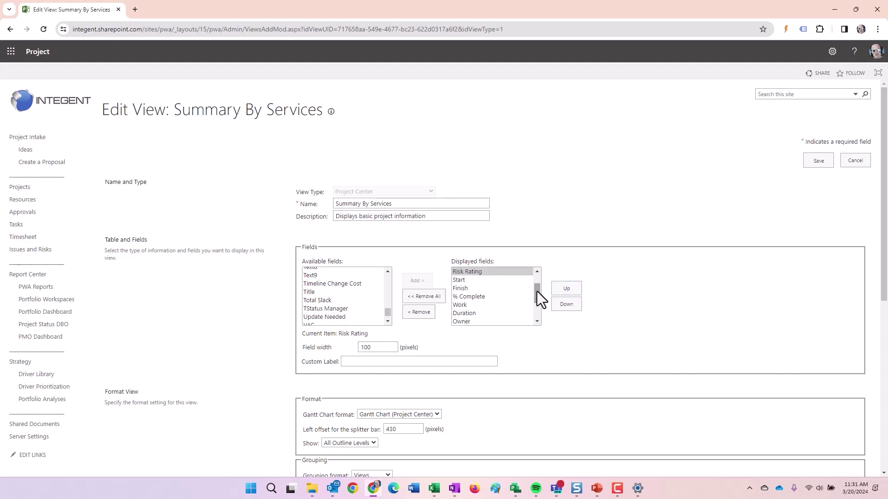
pyautogui.scroll(-1, 537, 296)
pyautogui.click(479, 304)
pyautogui.click(559, 293)
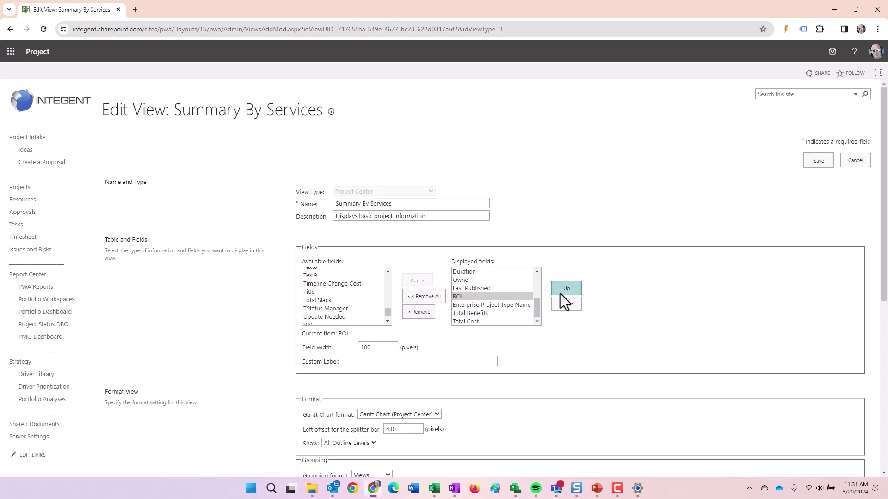
pyautogui.click(559, 293)
pyautogui.click(560, 294)
pyautogui.click(561, 292)
pyautogui.click(562, 291)
pyautogui.click(562, 292)
pyautogui.moveTo(534, 307); pyautogui.dragTo(534, 314)
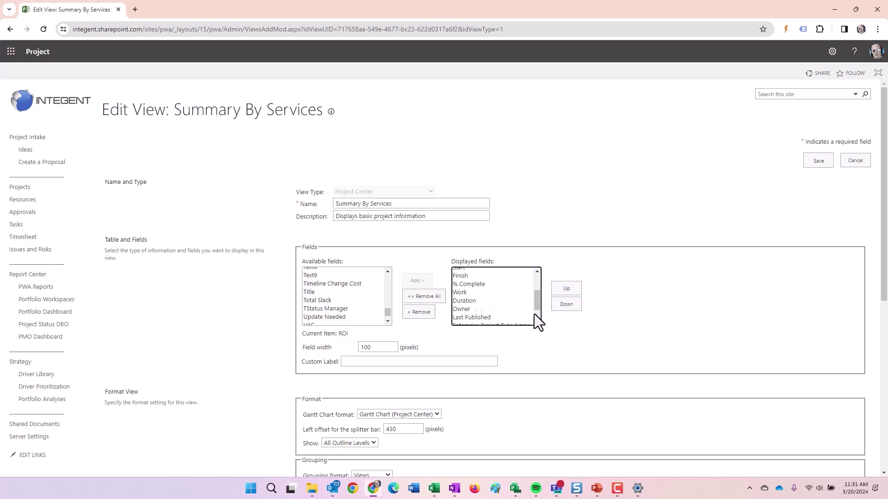
# Step: Move Total Benefits and Total Cost up, placing them just above Start
pyautogui.click(490, 313)
pyautogui.click(570, 291)
pyautogui.click(571, 290)
pyautogui.click(570, 289)
pyautogui.click(570, 289)
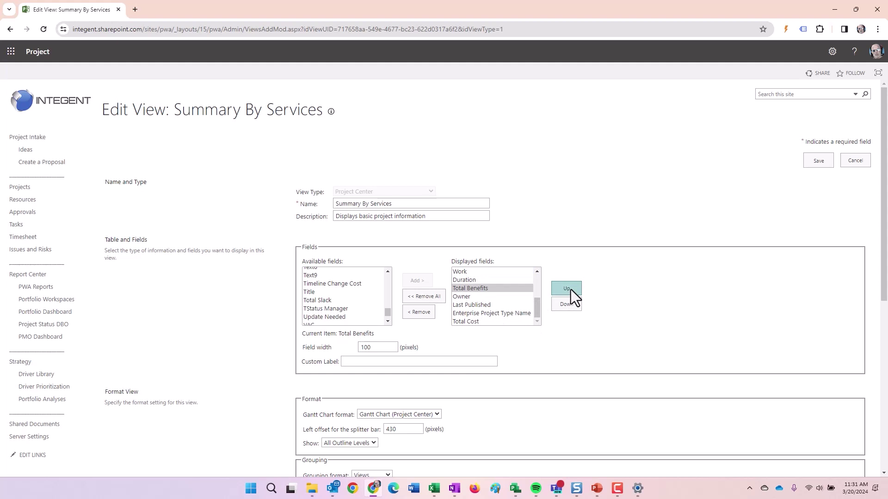
pyautogui.click(571, 289)
pyautogui.click(571, 289)
pyautogui.click(570, 290)
pyautogui.click(571, 290)
pyautogui.scroll(-1, 537, 316)
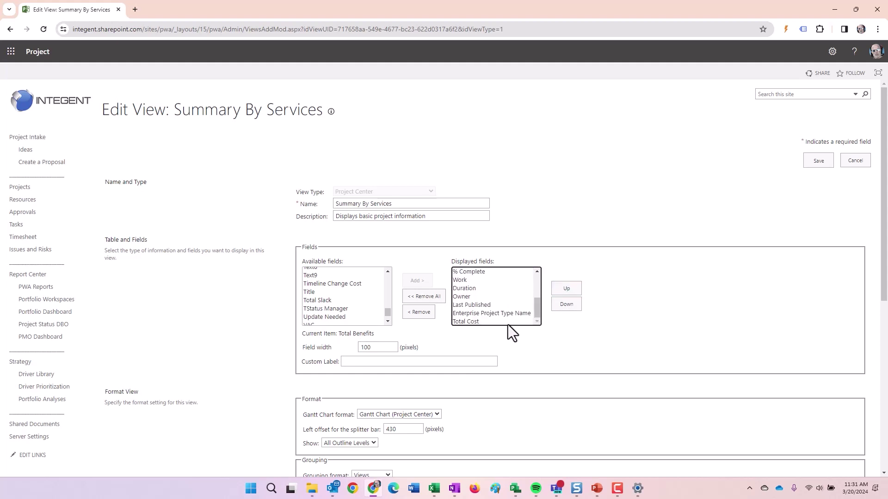
pyautogui.click(504, 322)
pyautogui.click(557, 290)
pyautogui.click(558, 290)
pyautogui.click(558, 289)
pyautogui.click(559, 289)
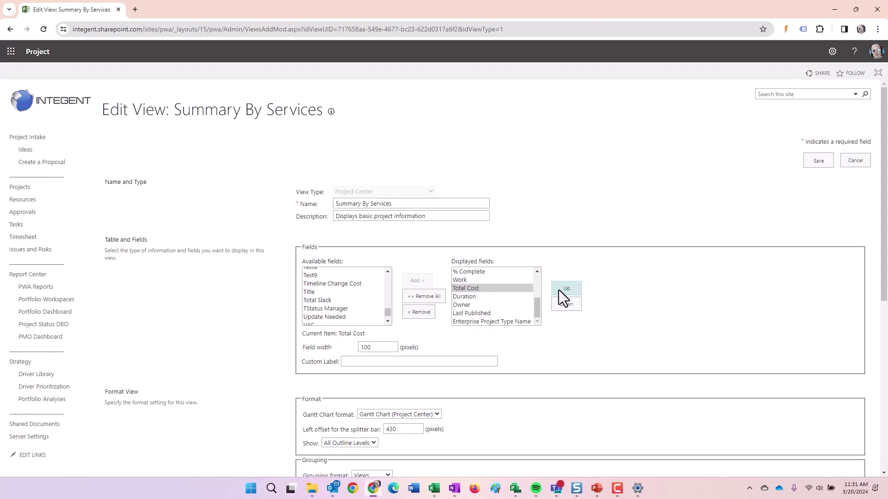
pyautogui.click(559, 289)
pyautogui.click(559, 290)
pyautogui.click(558, 290)
pyautogui.click(558, 290)
pyautogui.moveTo(535, 304); pyautogui.dragTo(533, 284)
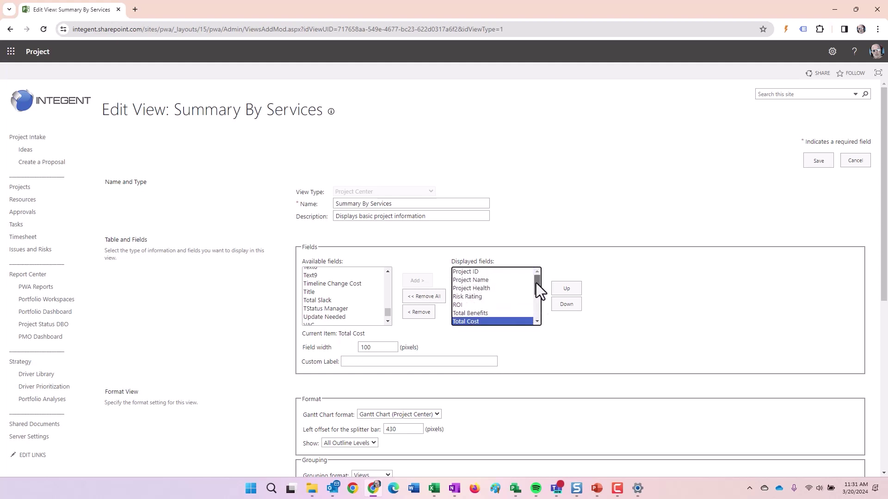
# Step: Select Company Services in Available fields and add it after Enterprise Project Type Name
pyautogui.scroll(-2, 537, 282)
pyautogui.click(334, 301)
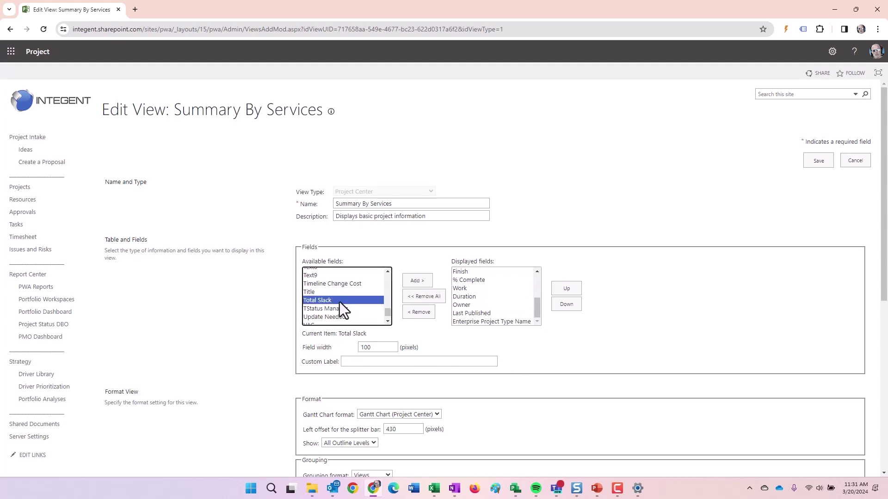
pyautogui.scroll(4, 339, 301)
pyautogui.click(339, 305)
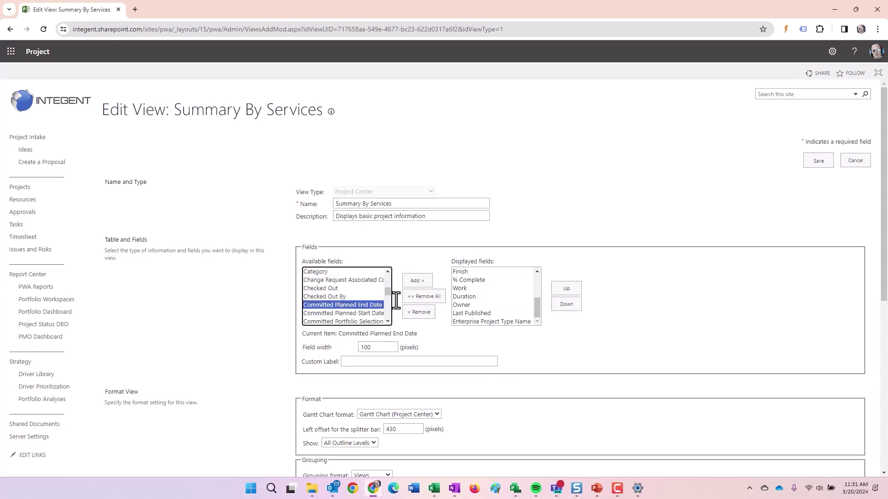
pyautogui.scroll(-2, 387, 310)
pyautogui.click(333, 304)
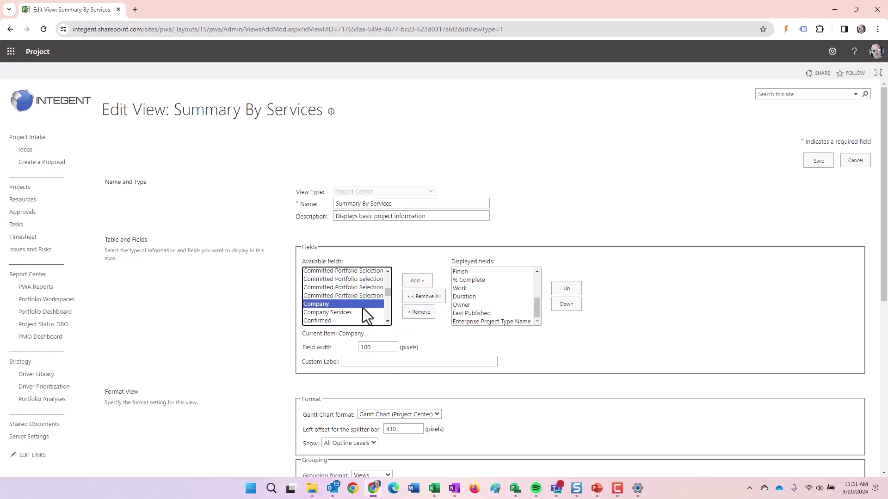
pyautogui.click(351, 313)
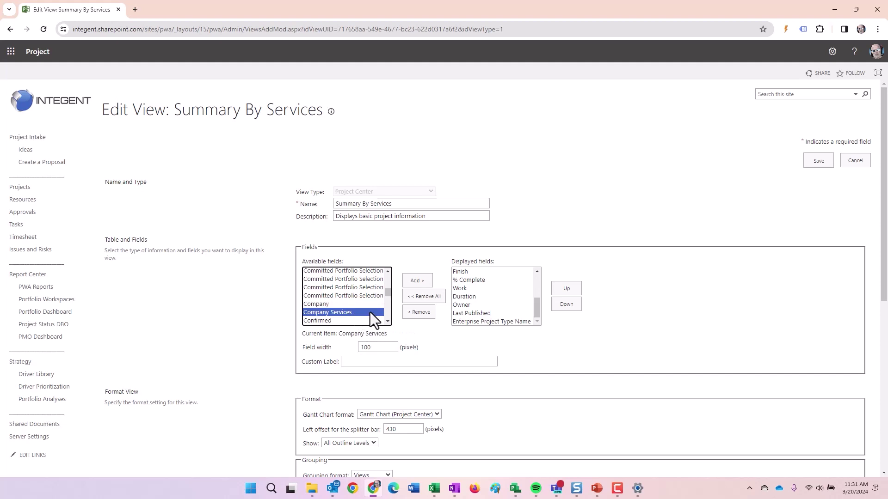
pyautogui.click(418, 280)
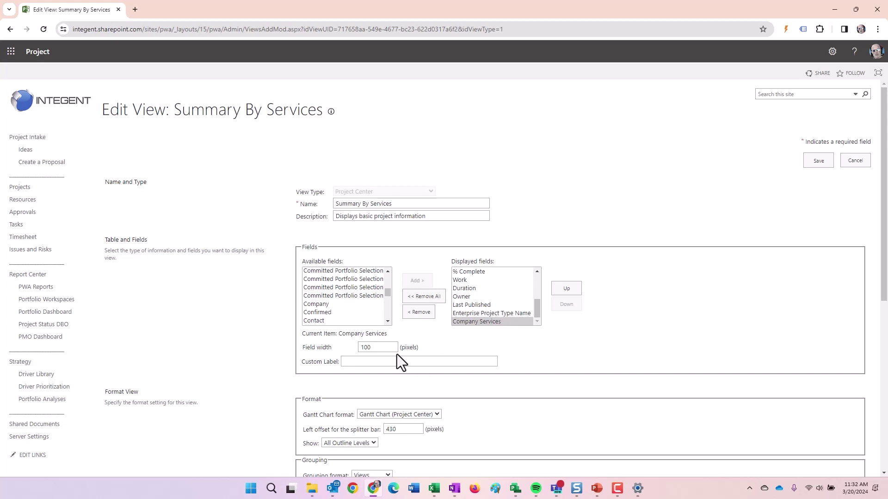
pyautogui.doubleClick(382, 348)
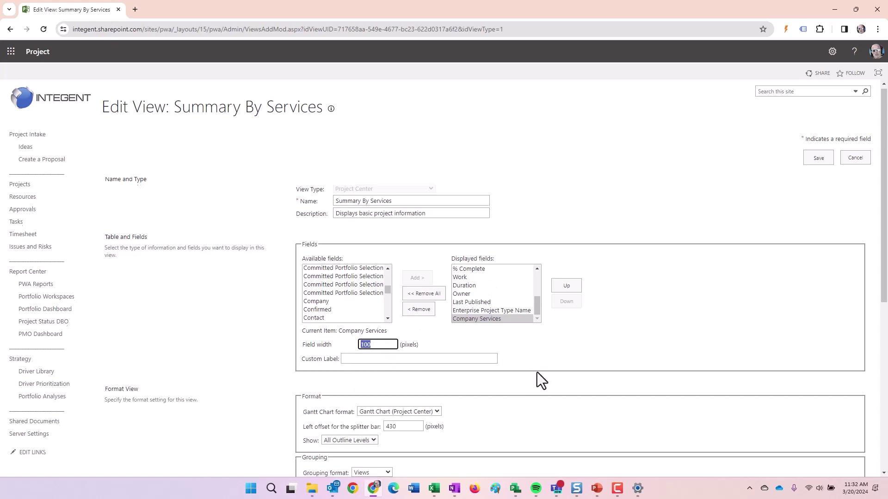
# Step: Set the splitter bar left offset to 1200 pixels
pyautogui.scroll(-2, 537, 373)
pyautogui.scroll(-3, 541, 370)
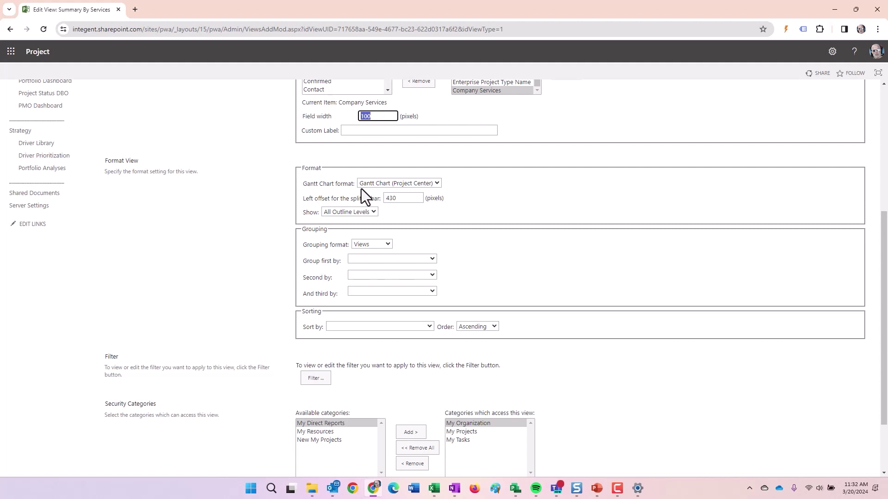
pyautogui.doubleClick(417, 198)
pyautogui.write('1200')
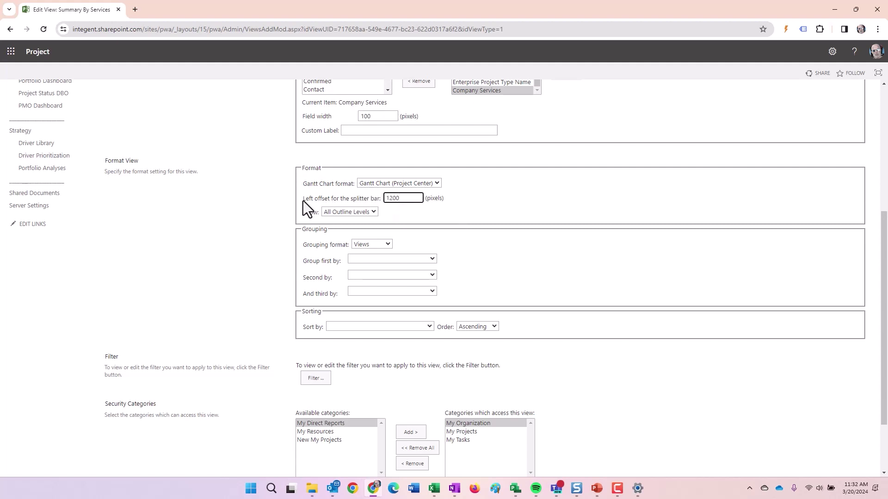
# Step: Group the view first by Company Services and sort it by Project Name
pyautogui.scroll(-2, 305, 202)
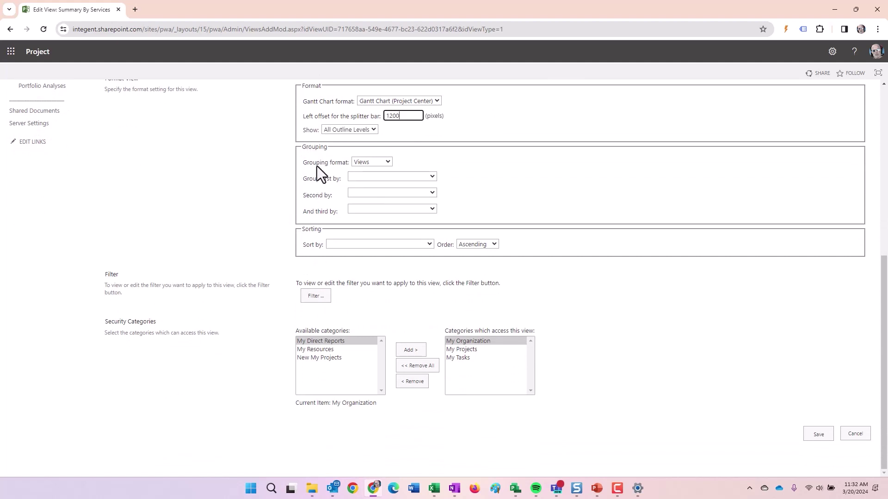
pyautogui.click(376, 176)
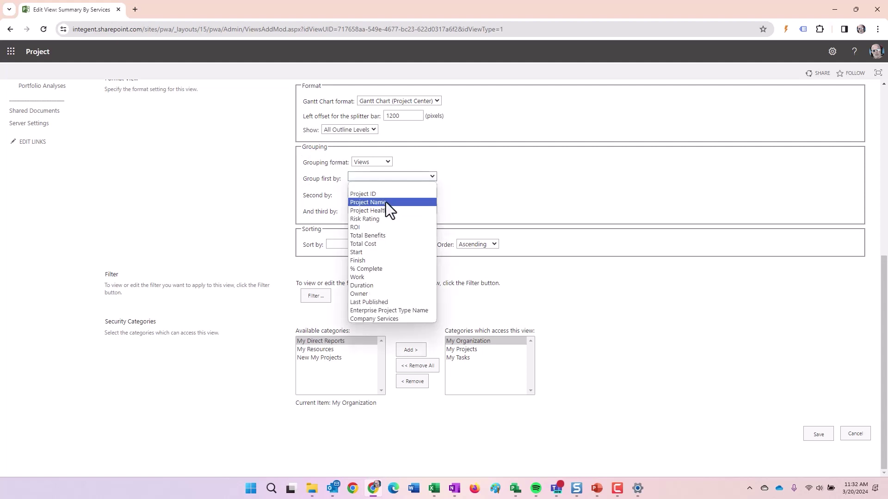
pyautogui.click(384, 318)
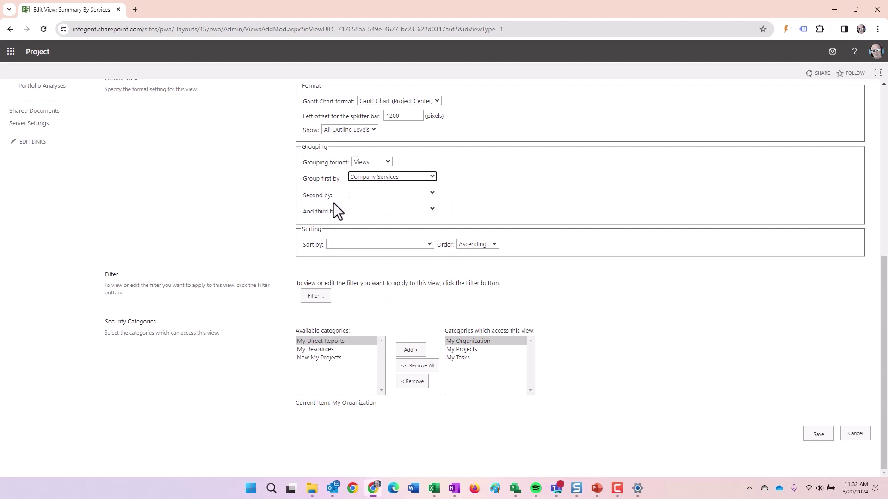
pyautogui.click(350, 244)
pyautogui.click(351, 270)
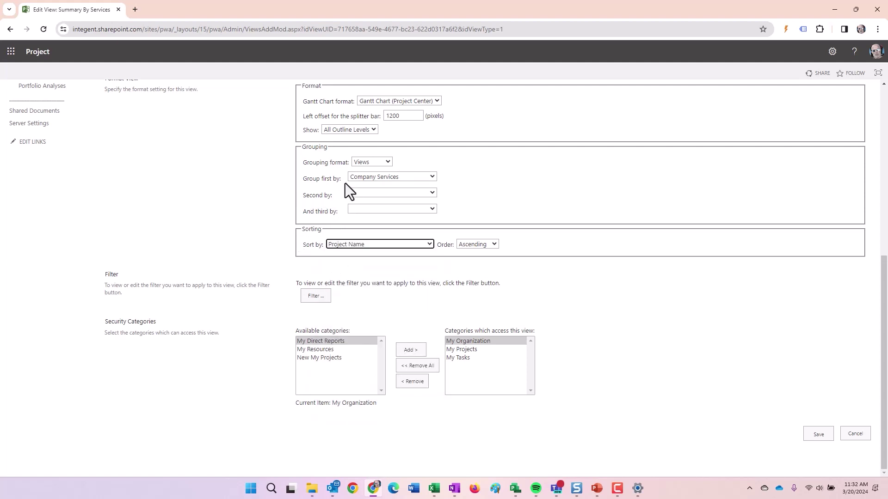
# Step: Add a custom filter: Company Services does not equal a blank value, and confirm it
pyautogui.click(314, 296)
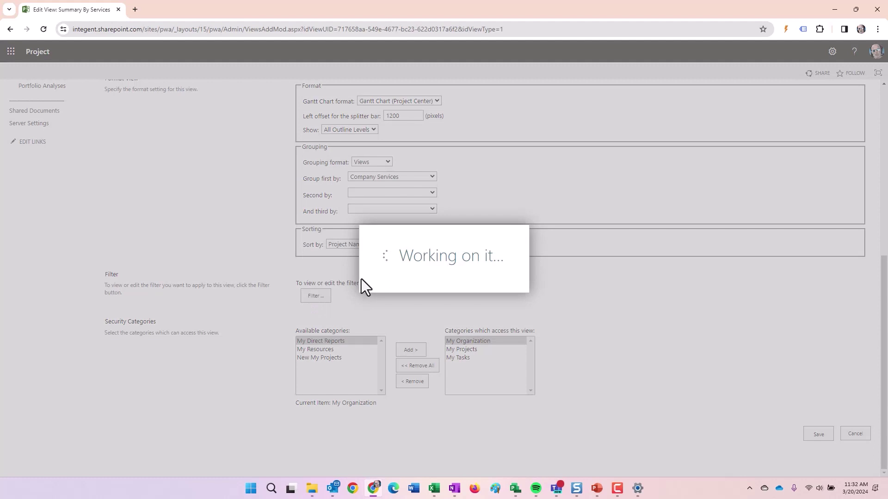
pyautogui.click(381, 261)
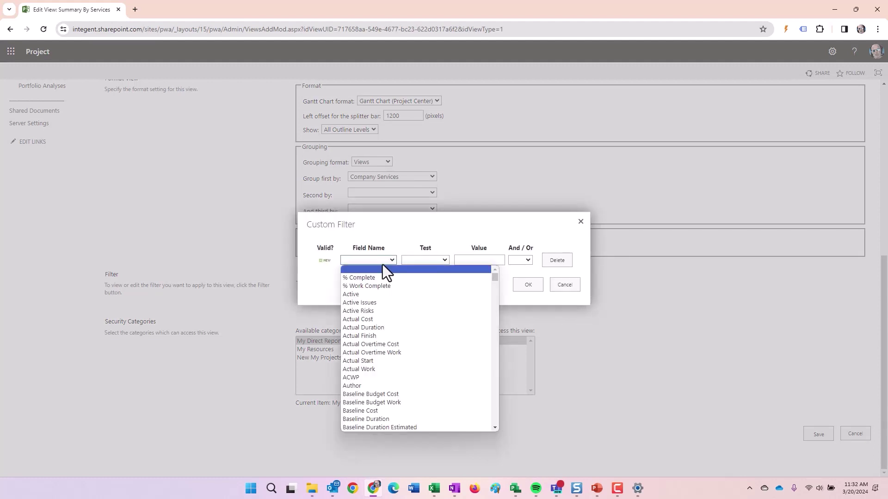
pyautogui.write('com')
pyautogui.scroll(-3, 412, 358)
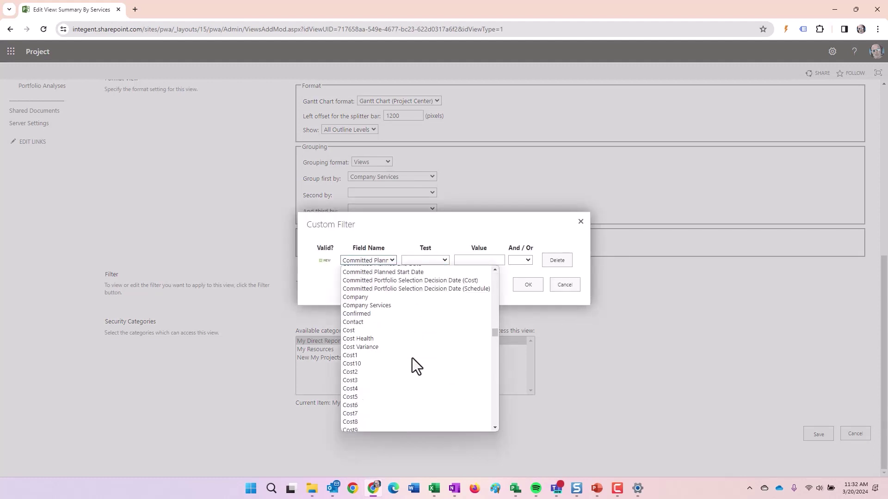
pyautogui.scroll(-1, 379, 336)
pyautogui.click(390, 284)
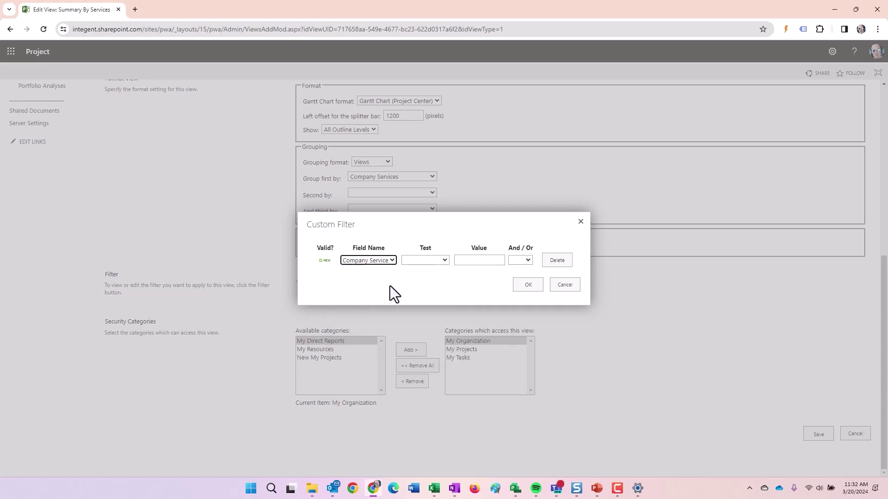
pyautogui.click(443, 260)
pyautogui.click(429, 283)
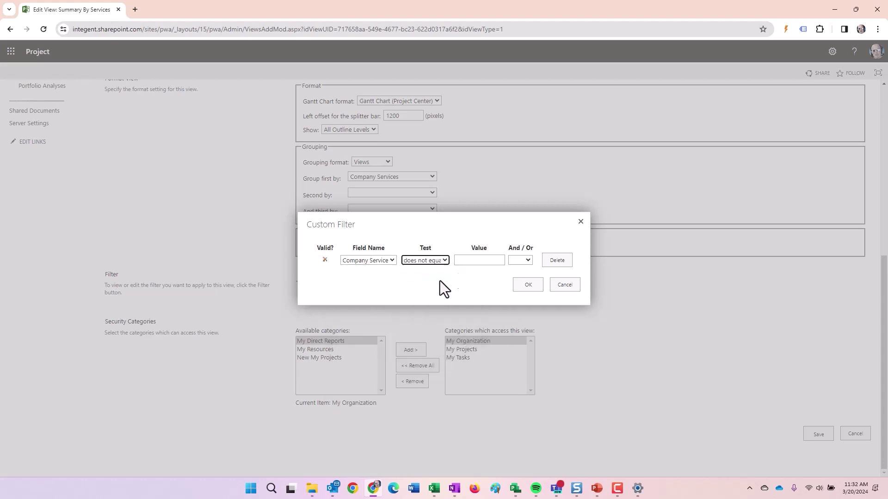
pyautogui.click(483, 262)
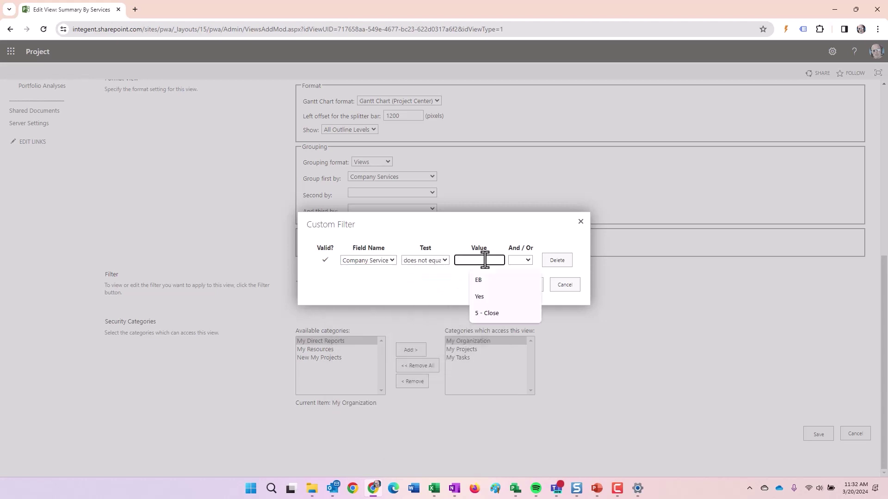
pyautogui.click(448, 283)
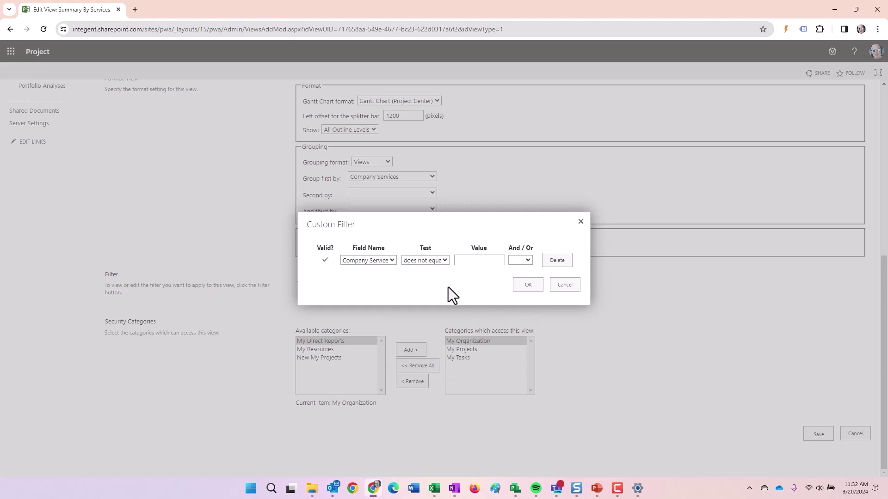
pyautogui.click(527, 284)
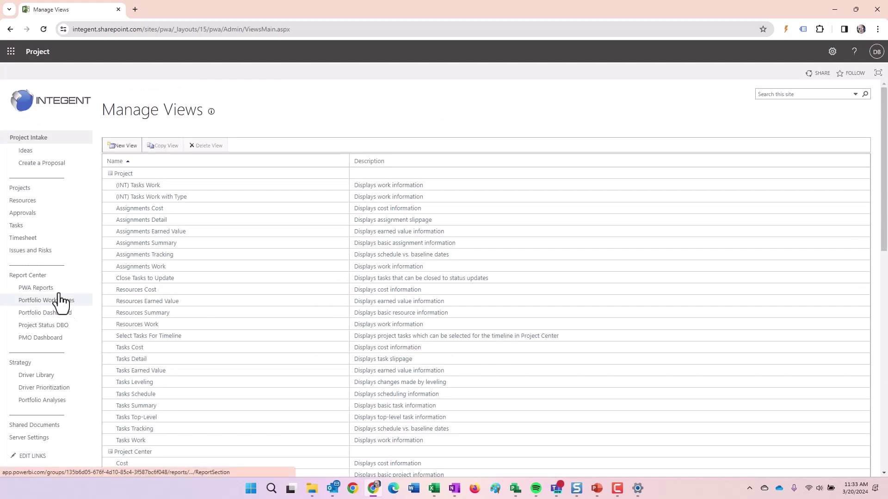
# Step: Go to Project Center and show its PROJECTS ribbon commands
pyautogui.click(21, 189)
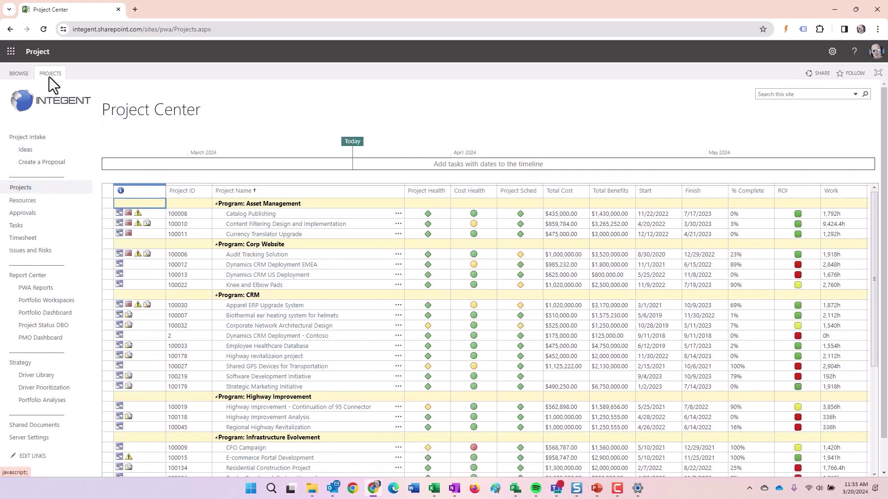
pyautogui.click(48, 74)
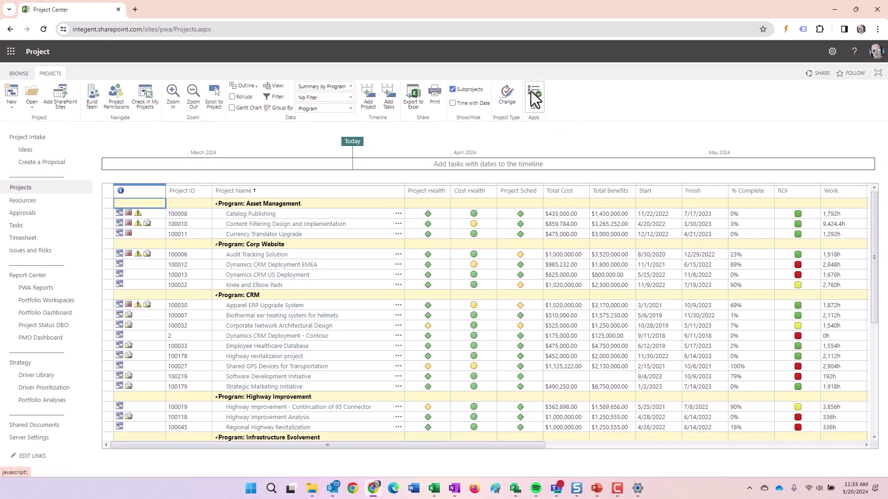
# Step: Launch Bulk Edit and add the Company Services field to the projects grid
pyautogui.click(532, 92)
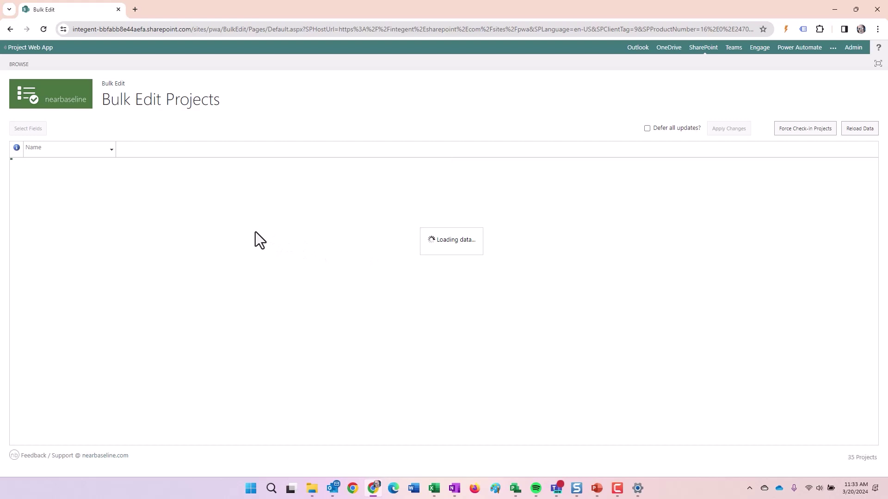
pyautogui.click(28, 129)
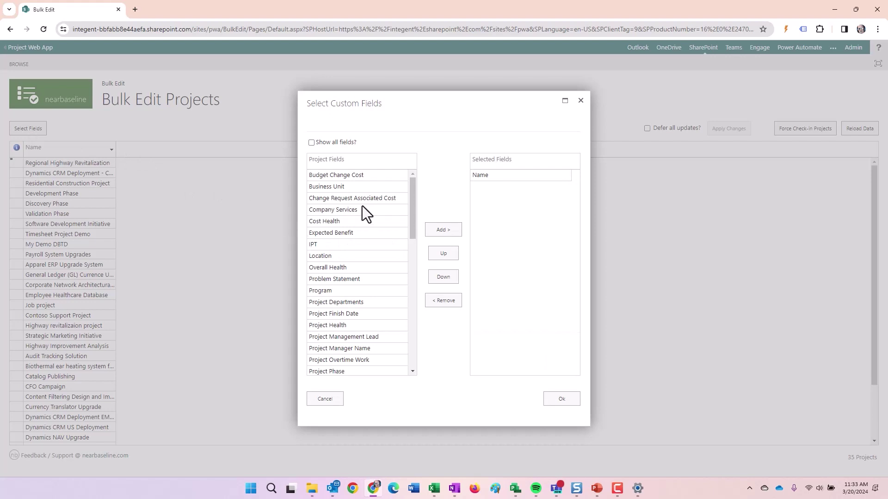
pyautogui.click(369, 209)
pyautogui.click(439, 226)
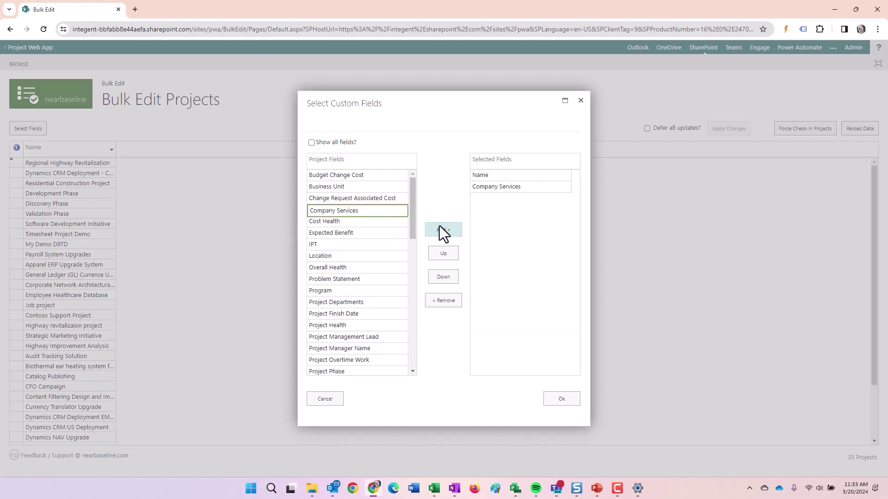
pyautogui.click(562, 399)
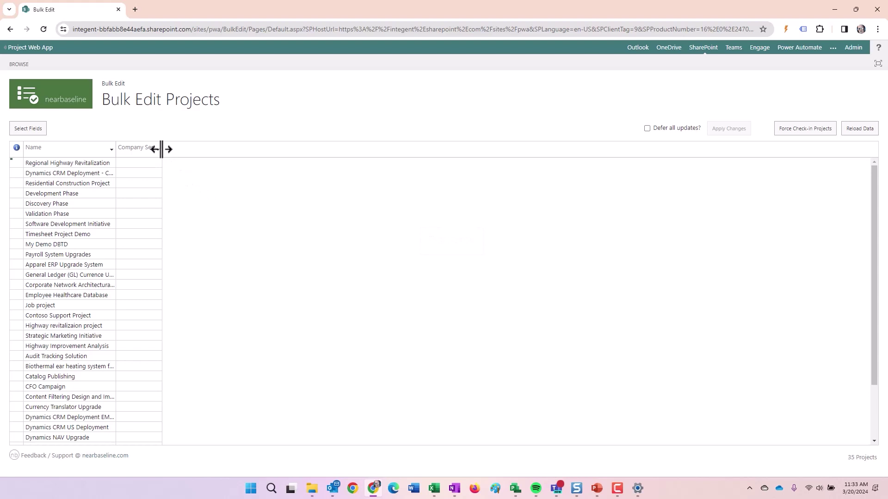
# Step: Assign Software Services to My Demo DBTD, and Telecom Services to Software Development Initiative and Validation Phase
pyautogui.click(128, 265)
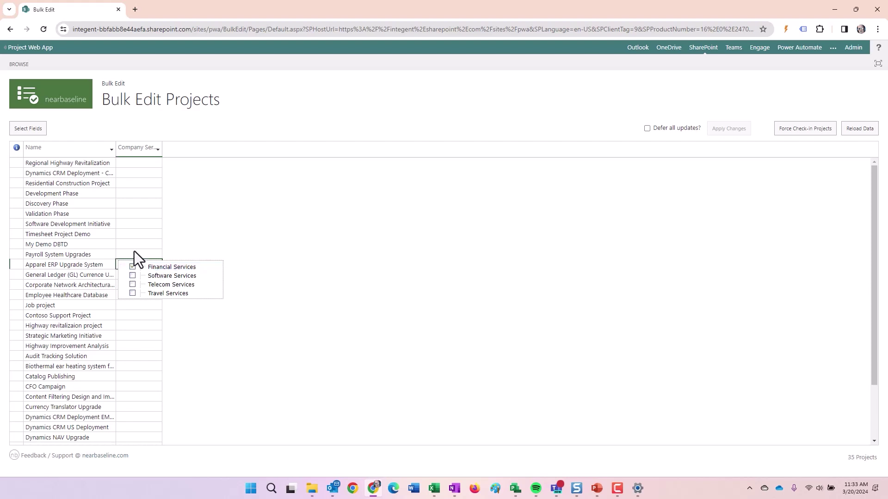
pyautogui.click(134, 252)
pyautogui.click(134, 245)
pyautogui.click(132, 256)
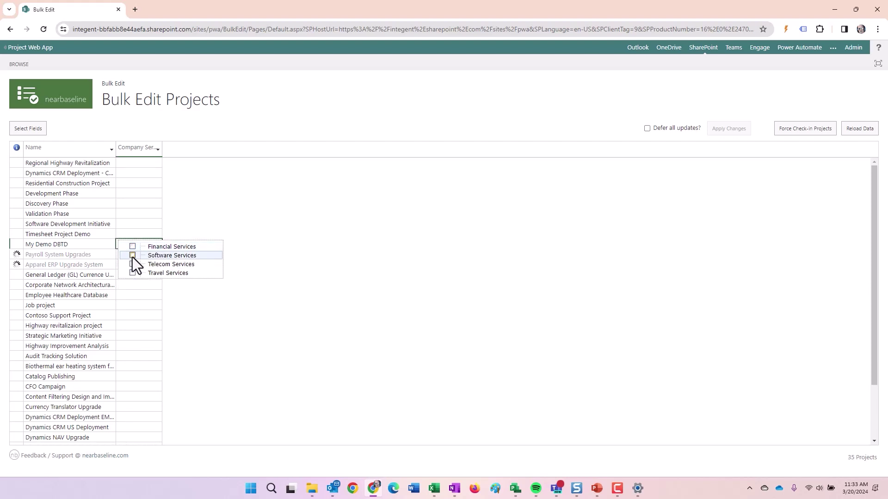
pyautogui.click(134, 233)
pyautogui.click(132, 224)
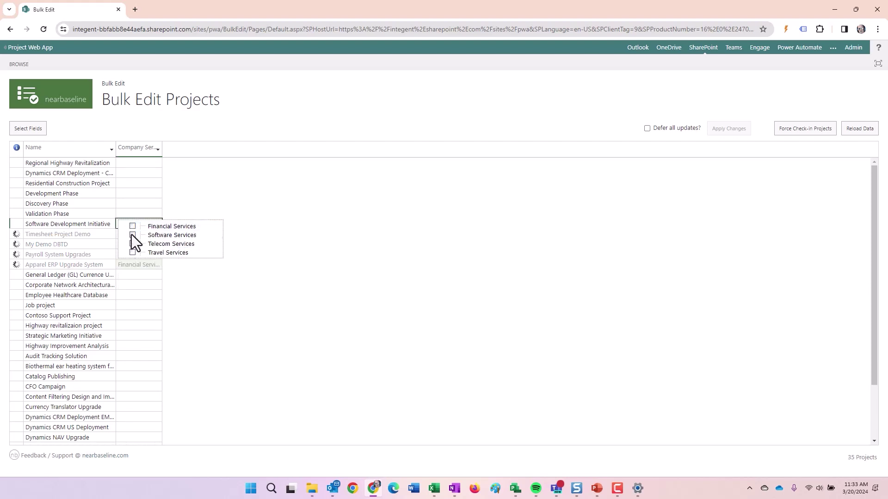
pyautogui.click(133, 212)
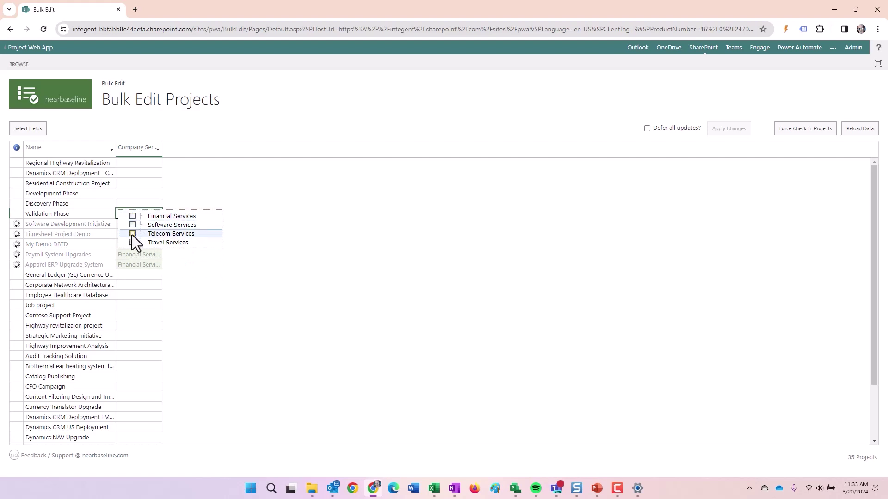
pyautogui.click(135, 204)
# Step: Tag Discovery, Development and Residential Construction as Travel, Dynamics CRM as Financial, Regional Highway as Telecom Services, and save
pyautogui.click(132, 230)
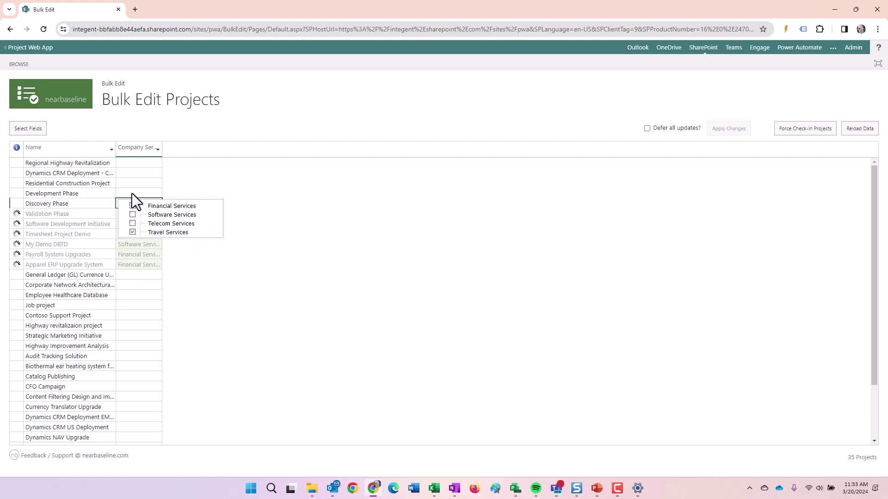
pyautogui.click(132, 193)
pyautogui.click(133, 222)
pyautogui.click(135, 182)
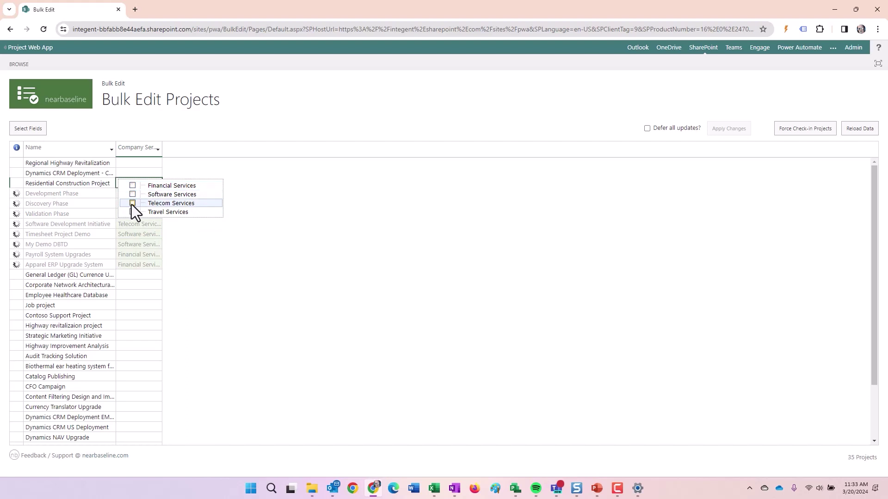
pyautogui.click(132, 203)
pyautogui.click(132, 173)
pyautogui.click(134, 162)
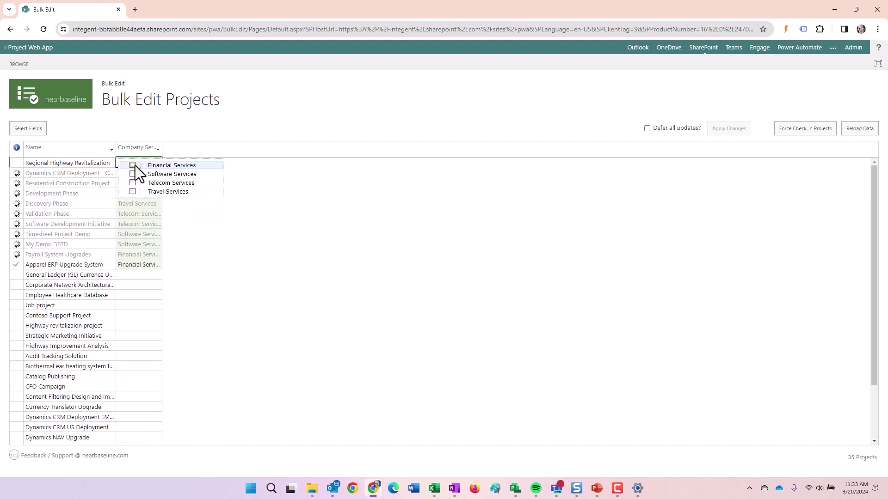
pyautogui.click(132, 183)
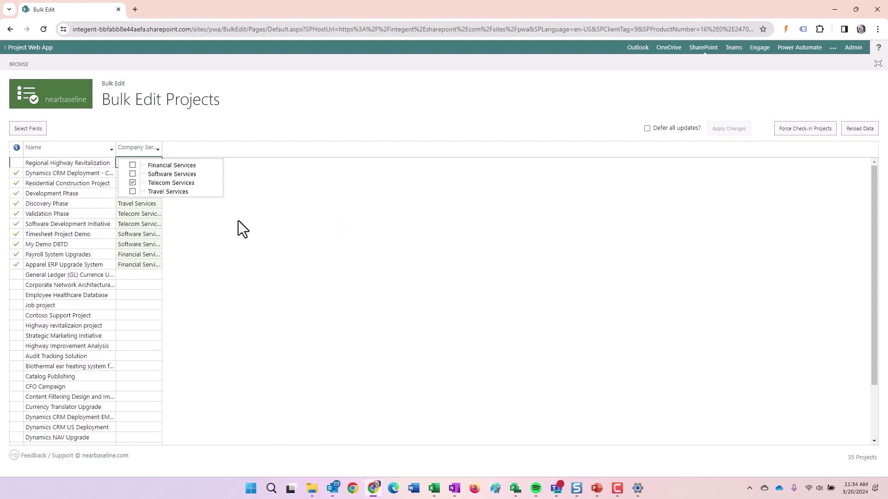
pyautogui.click(140, 217)
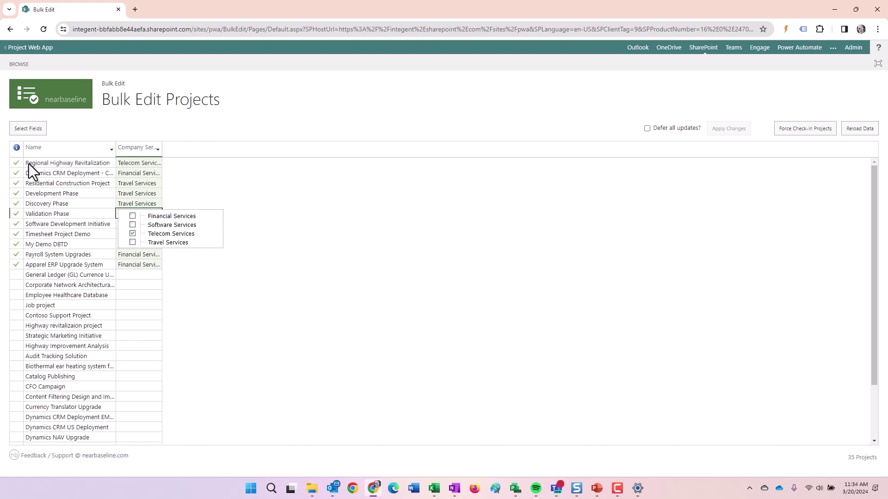
# Step: Switch the Project Center to the Summary By Services view
pyautogui.click(27, 47)
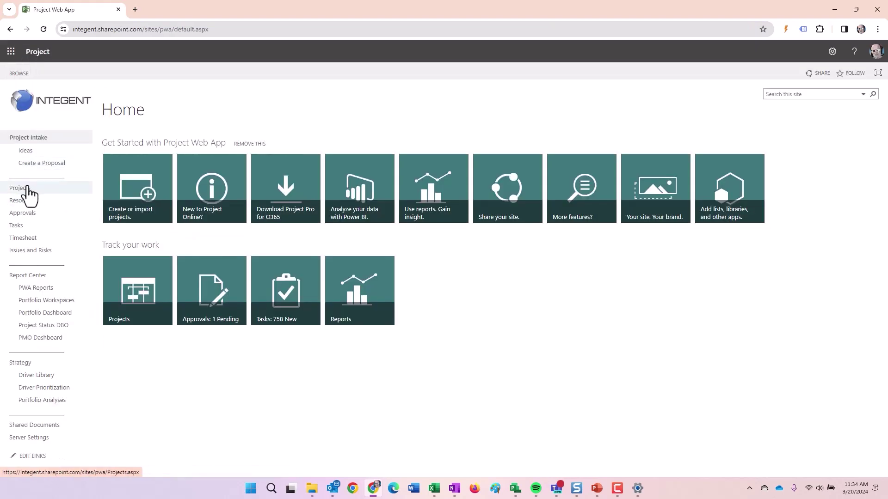
pyautogui.click(27, 189)
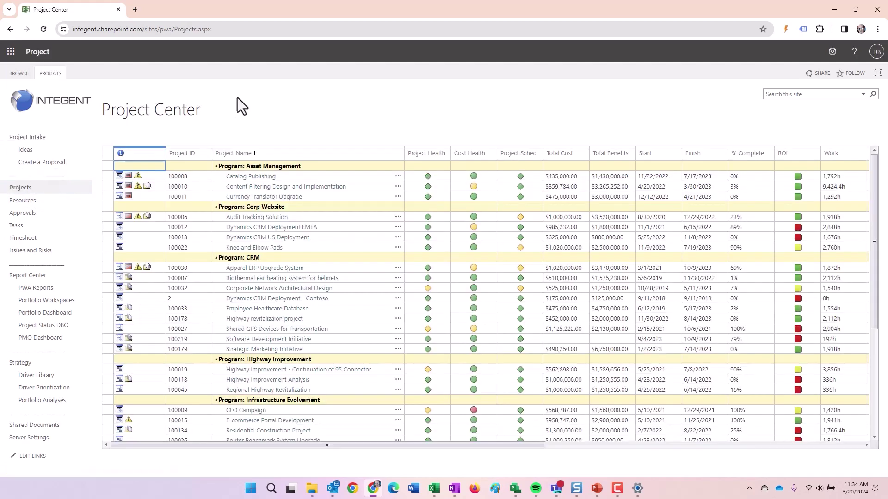
pyautogui.click(47, 72)
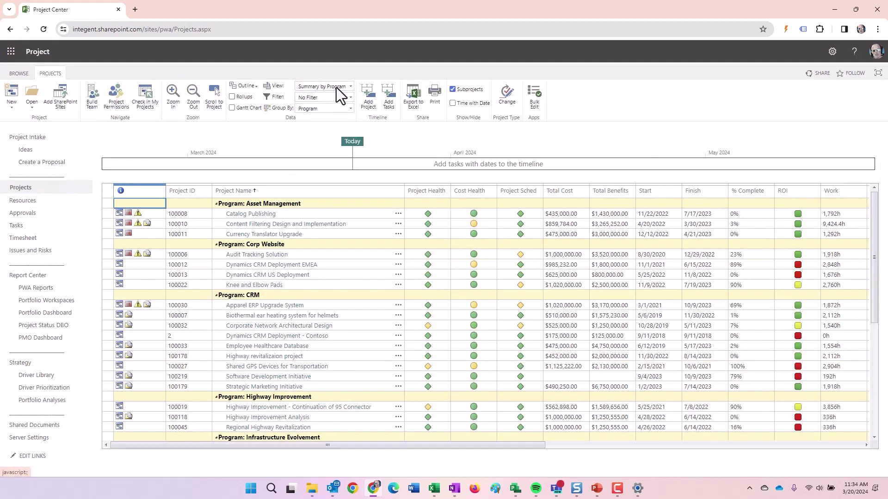
pyautogui.click(351, 86)
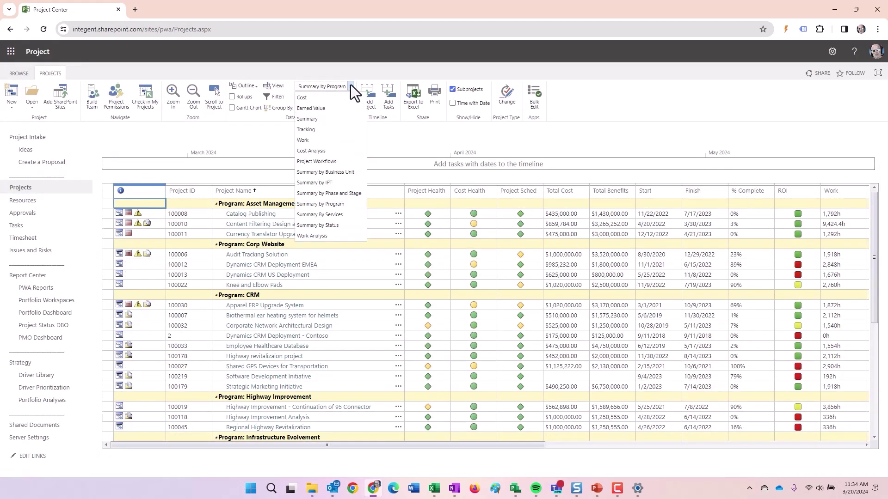
pyautogui.click(327, 214)
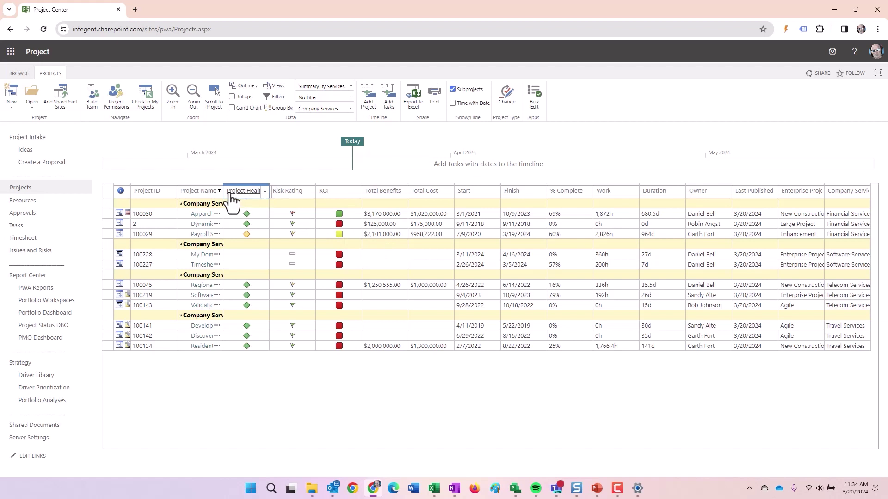
# Step: Widen the Project Name column and select the Software, Telecom and Travel Services groups
pyautogui.moveTo(224, 191); pyautogui.dragTo(361, 190)
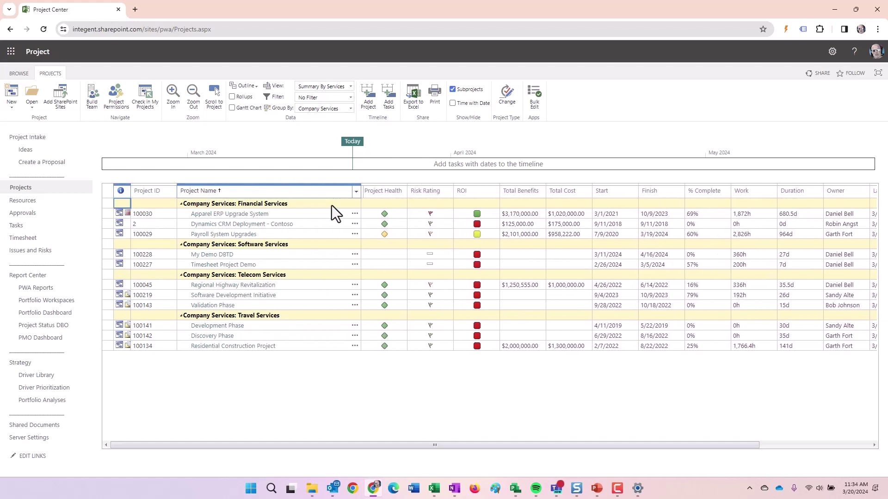
pyautogui.click(312, 204)
pyautogui.click(313, 244)
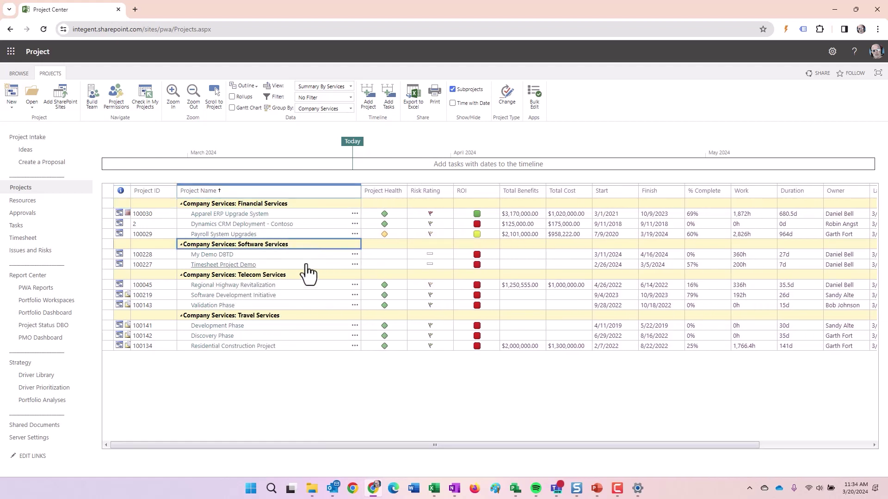
pyautogui.click(306, 275)
pyautogui.click(305, 316)
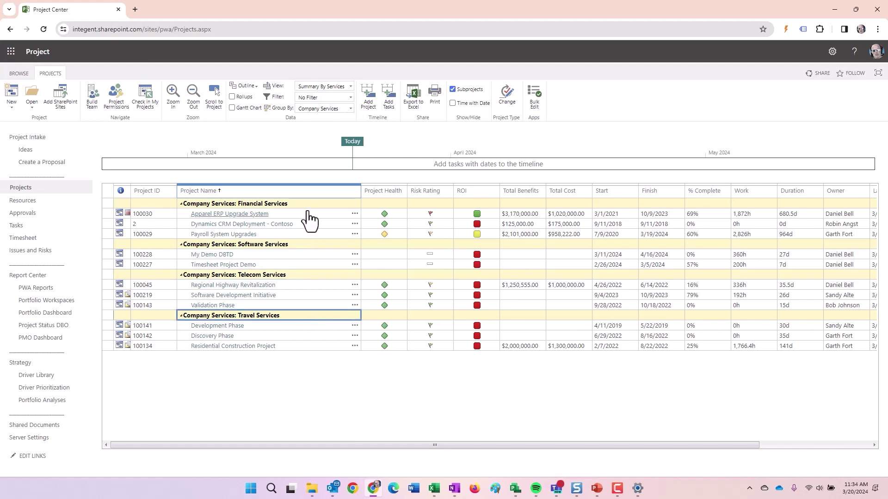
pyautogui.moveTo(307, 215); pyautogui.dragTo(314, 306)
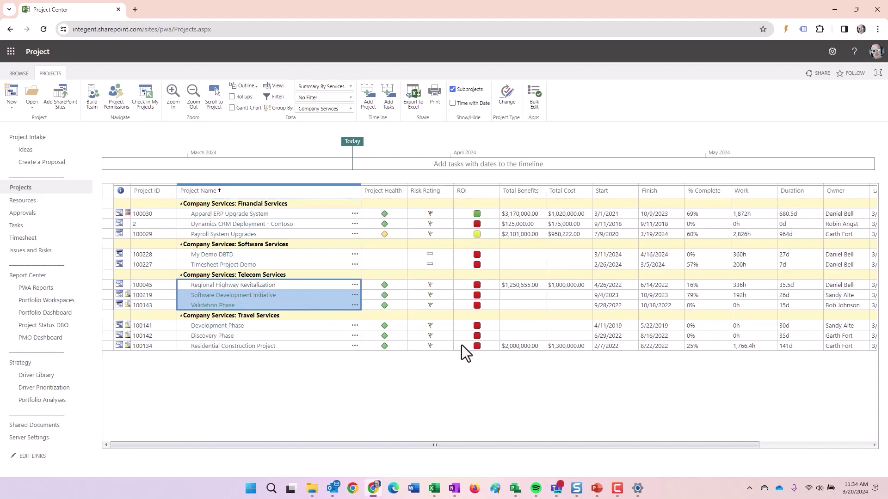
# Step: Review the Total Benefits and Total Cost values for the Financial Services projects
pyautogui.click(516, 204)
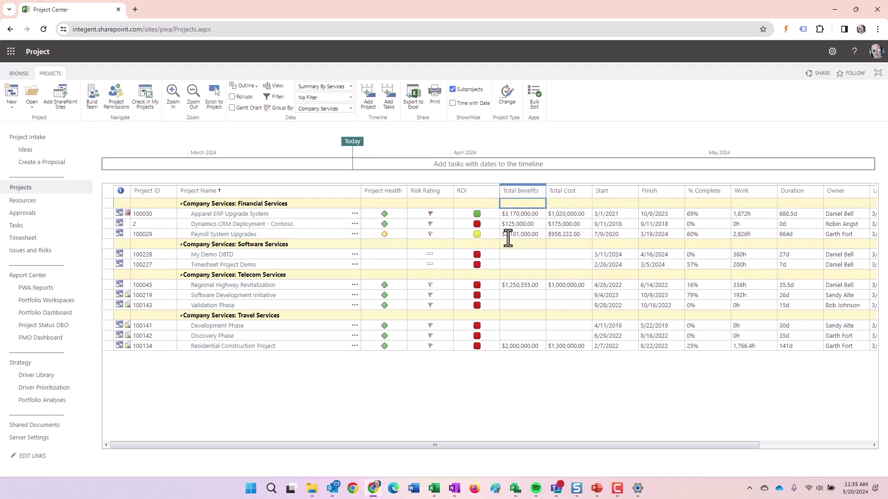
pyautogui.click(517, 213)
pyautogui.click(576, 212)
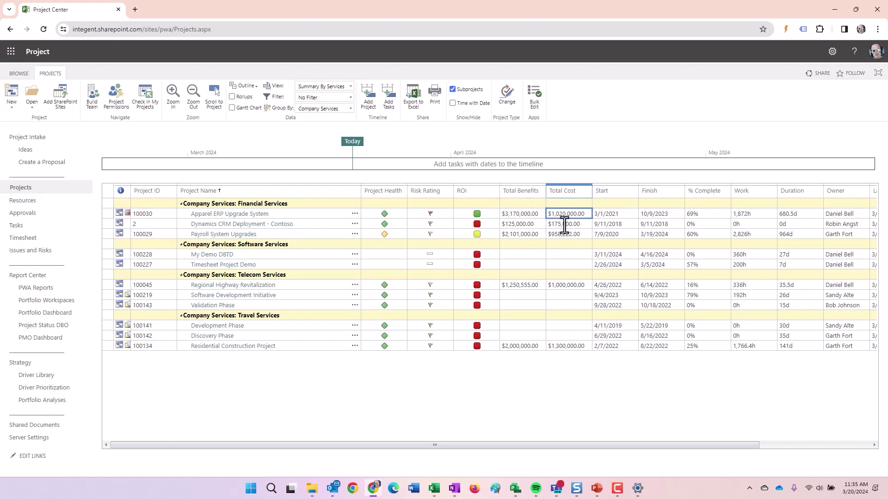
pyautogui.click(565, 224)
pyautogui.click(527, 223)
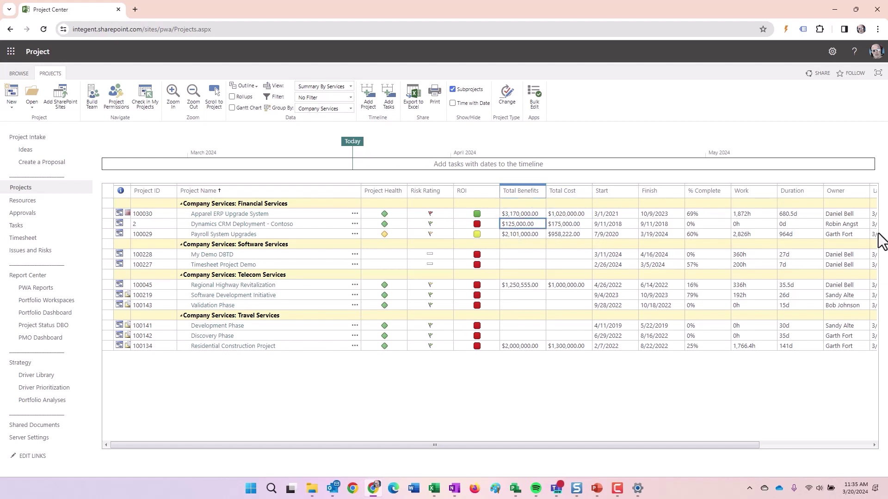
pyautogui.click(874, 444)
pyautogui.moveTo(790, 445); pyautogui.dragTo(425, 429)
# Step: Turn on Rollups and check the group totals for Financial, Telecom and Travel Services
pyautogui.click(231, 96)
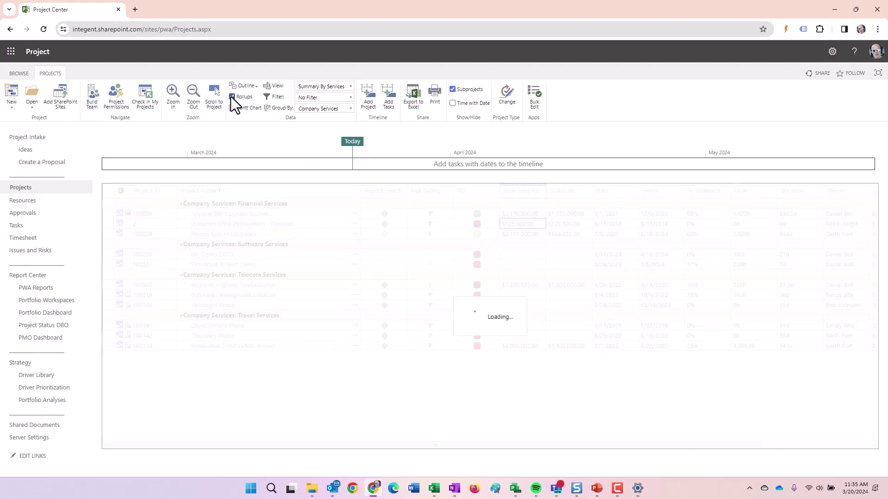
pyautogui.click(524, 203)
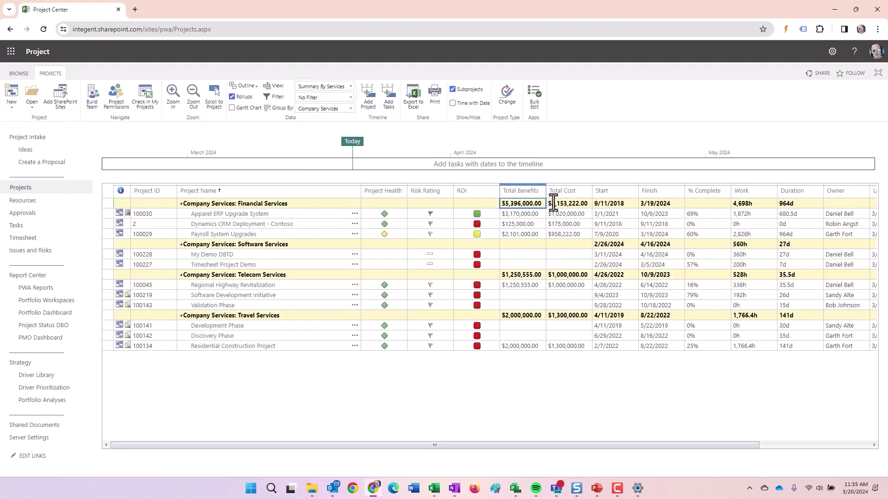
pyautogui.click(557, 203)
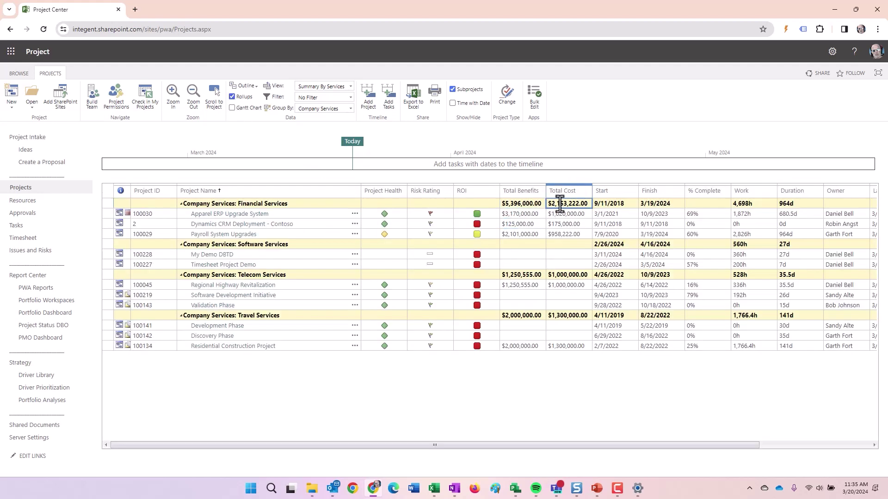
pyautogui.click(522, 275)
pyautogui.click(567, 275)
pyautogui.click(568, 315)
pyautogui.click(800, 204)
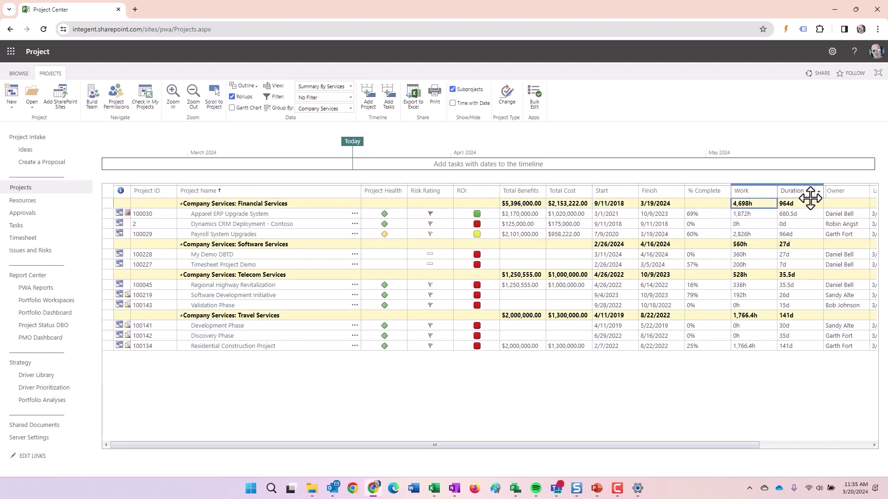
# Step: Show the Gantt chart zoomed out to years with project bars in view, and widen the grid
pyautogui.click(232, 107)
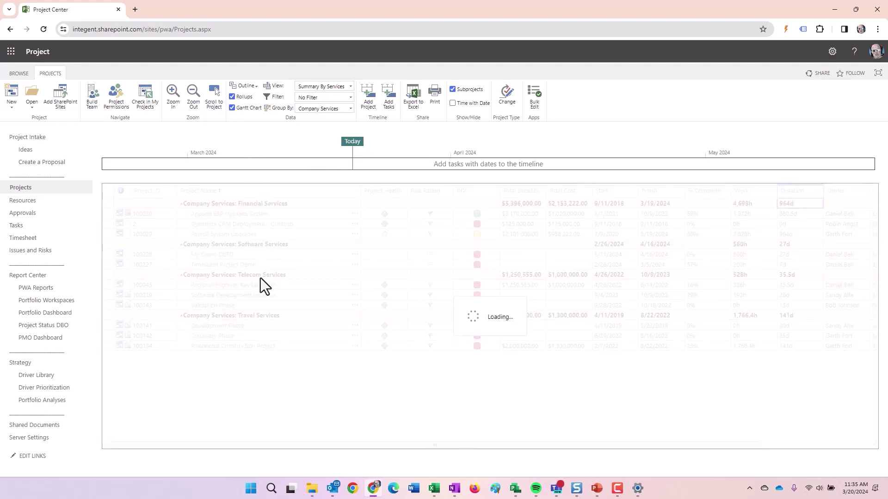
pyautogui.moveTo(294, 282); pyautogui.dragTo(513, 289)
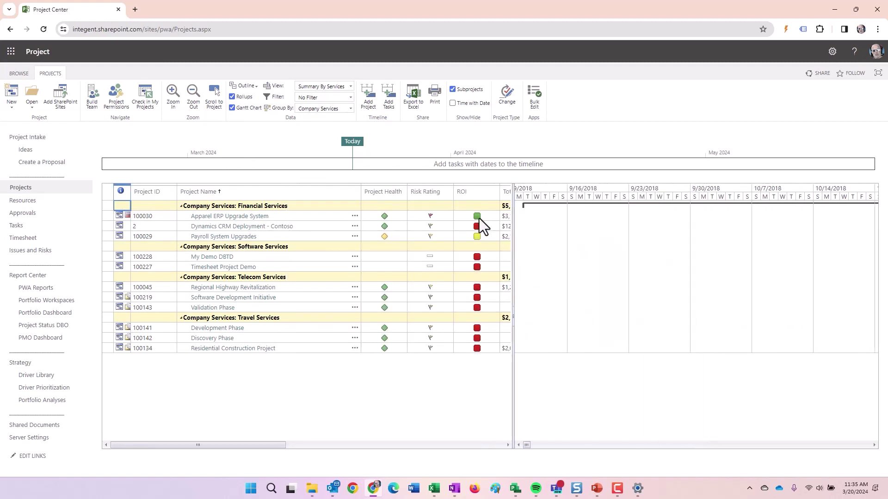
pyautogui.click(485, 215)
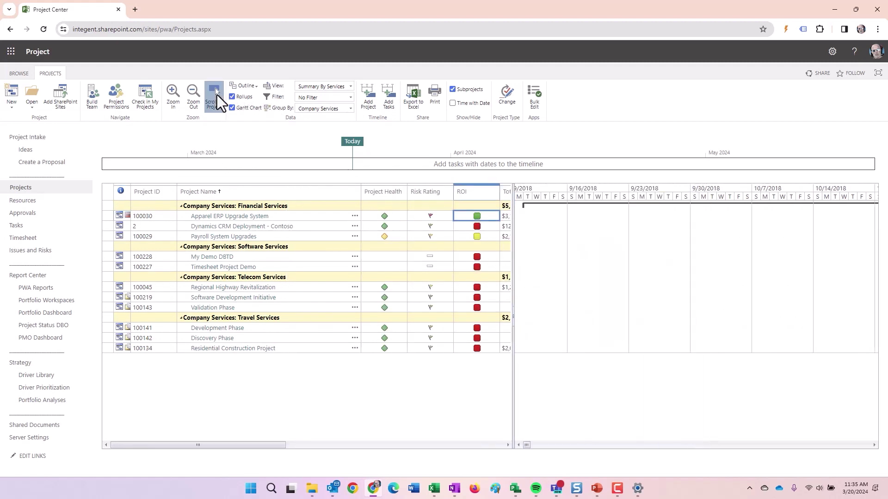
pyautogui.click(214, 97)
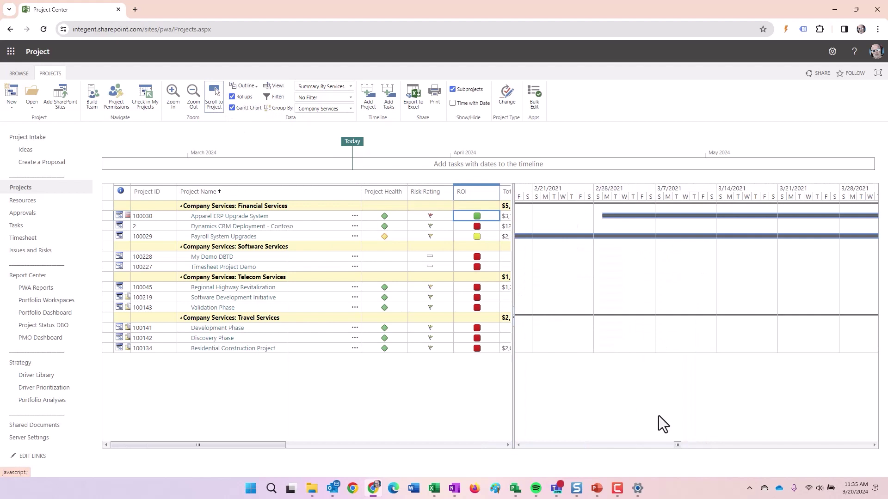
pyautogui.click(193, 96)
pyautogui.click(194, 97)
pyautogui.click(193, 97)
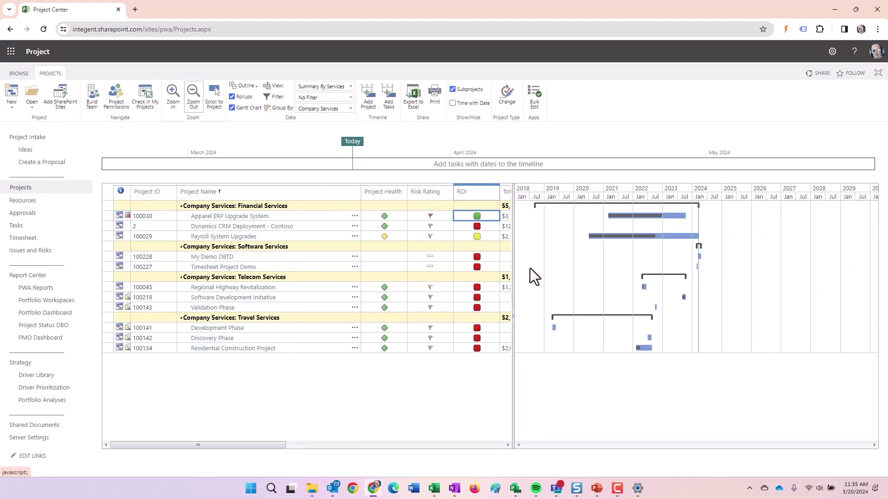
pyautogui.moveTo(513, 244); pyautogui.dragTo(688, 244)
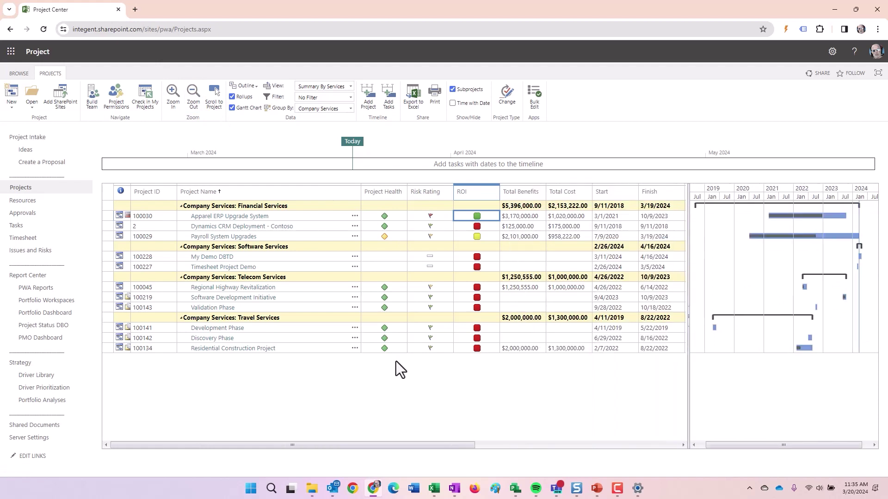